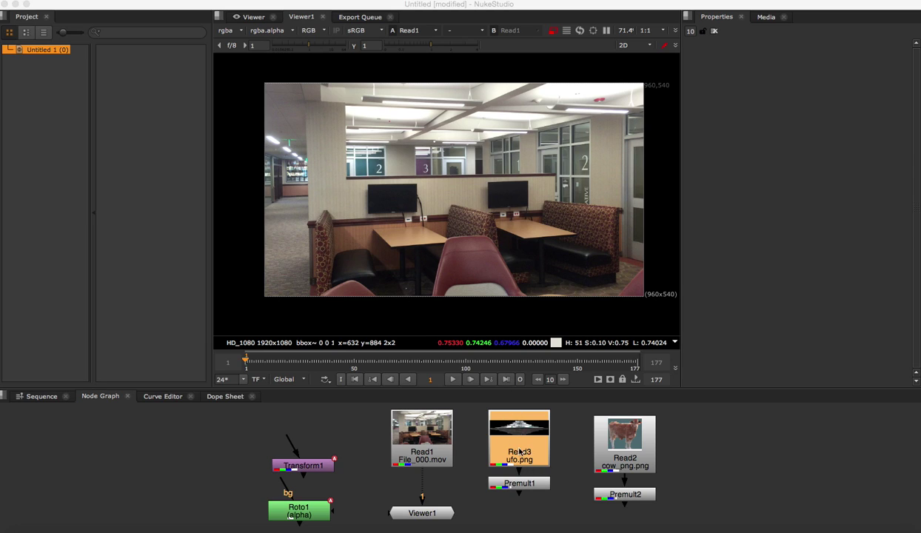
Step: Recentre the room footage and add a new Roto node beneath Read1
scroll(521, 459, "up", 2)
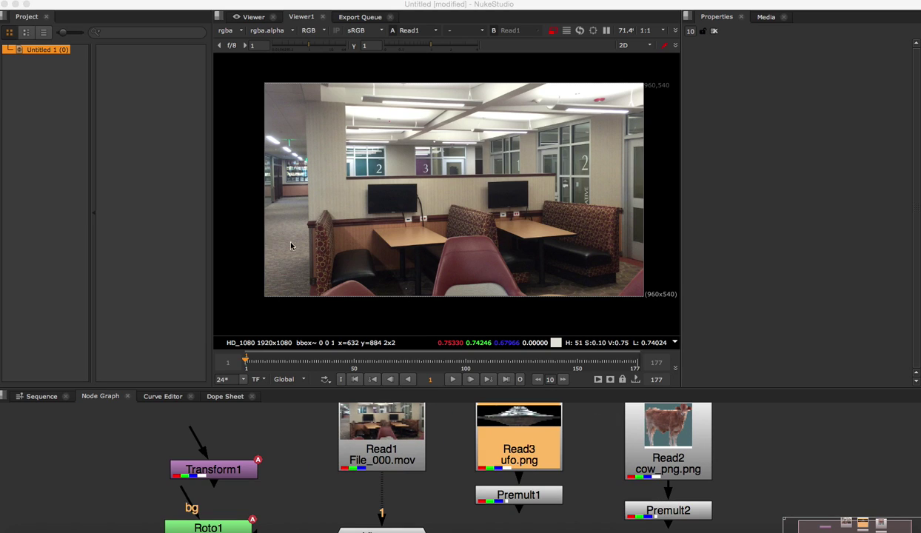
scroll(280, 148, "up", 3)
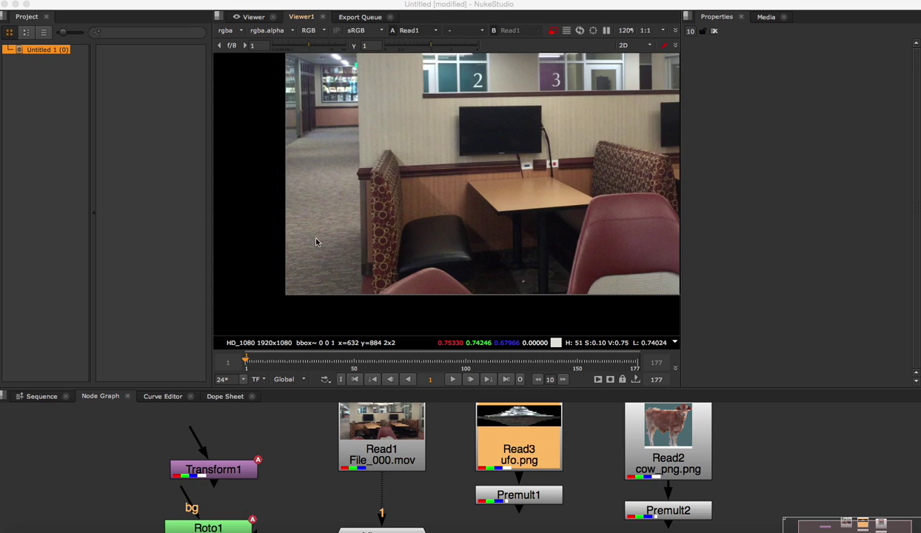
scroll(316, 242, "down", 5)
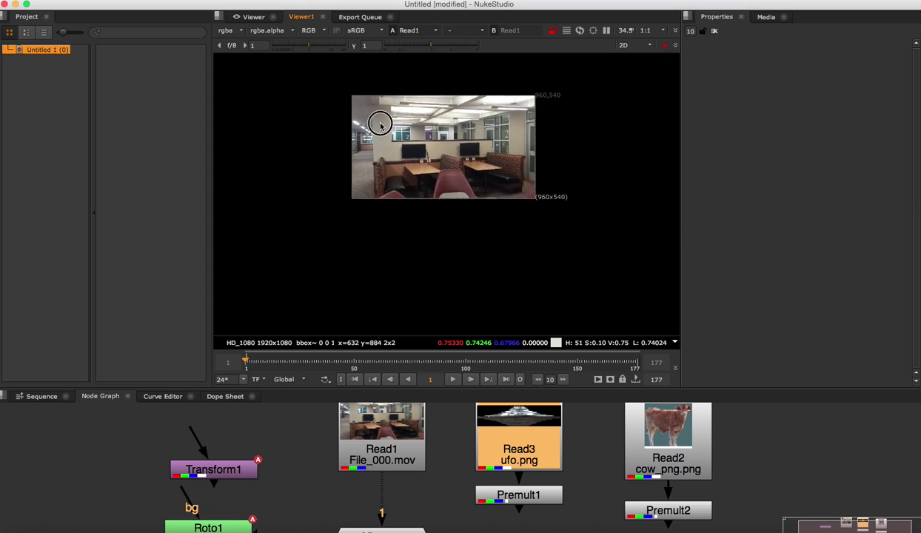
scroll(380, 118, "up", 3)
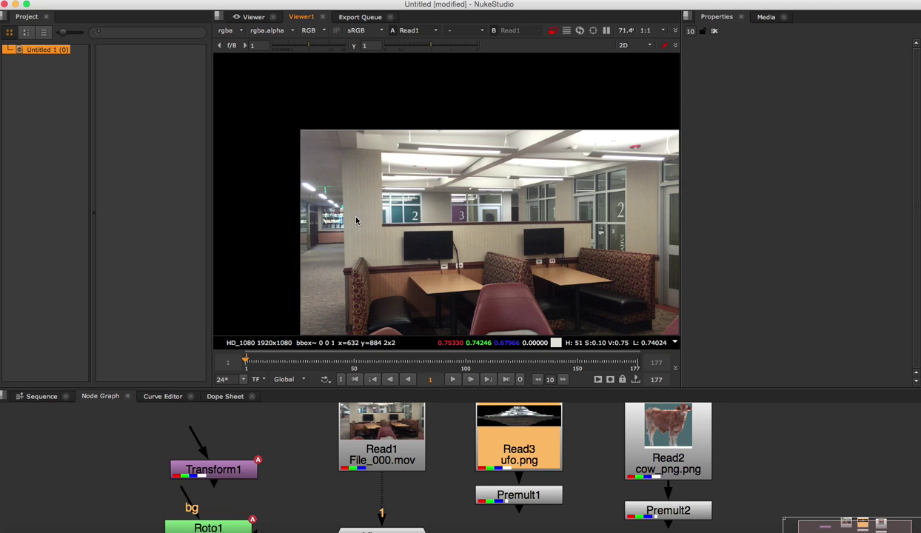
middle_click_drag(359, 224, 333, 177)
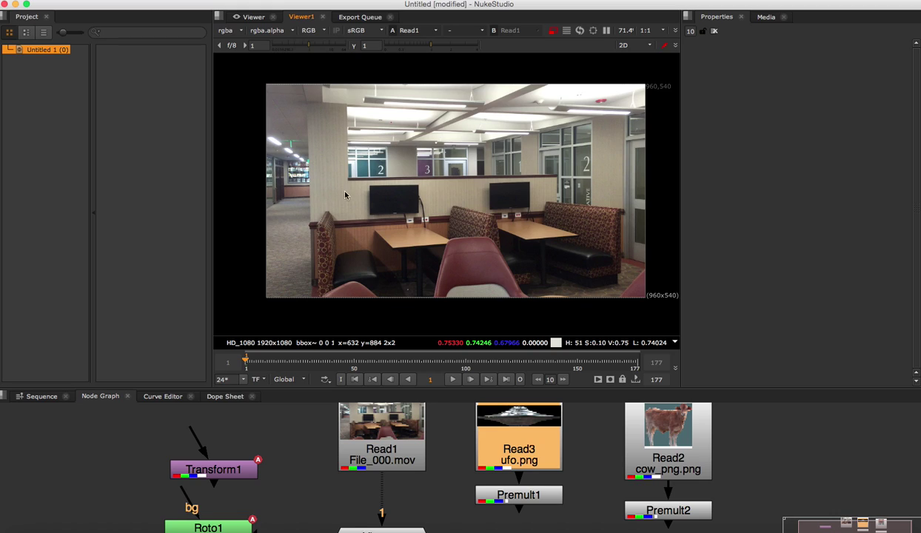
left_click(401, 436)
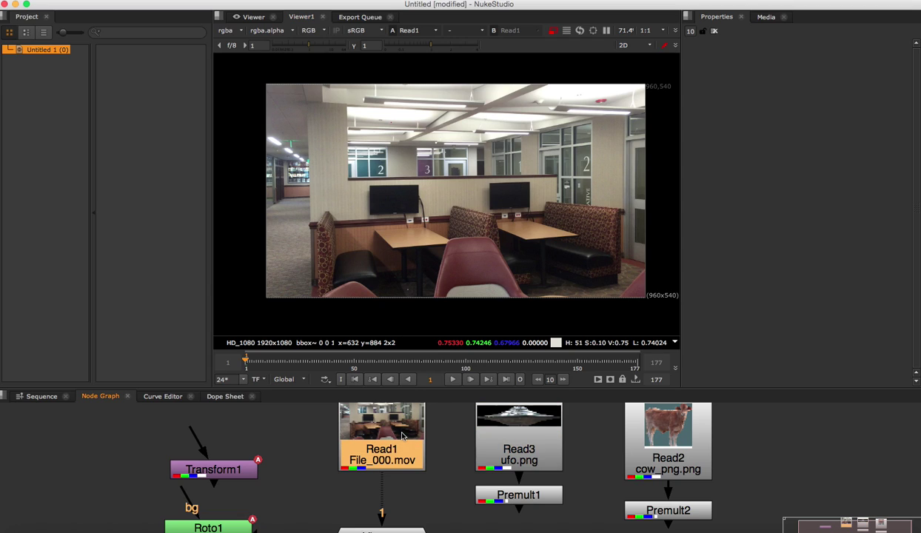
double_click(382, 434)
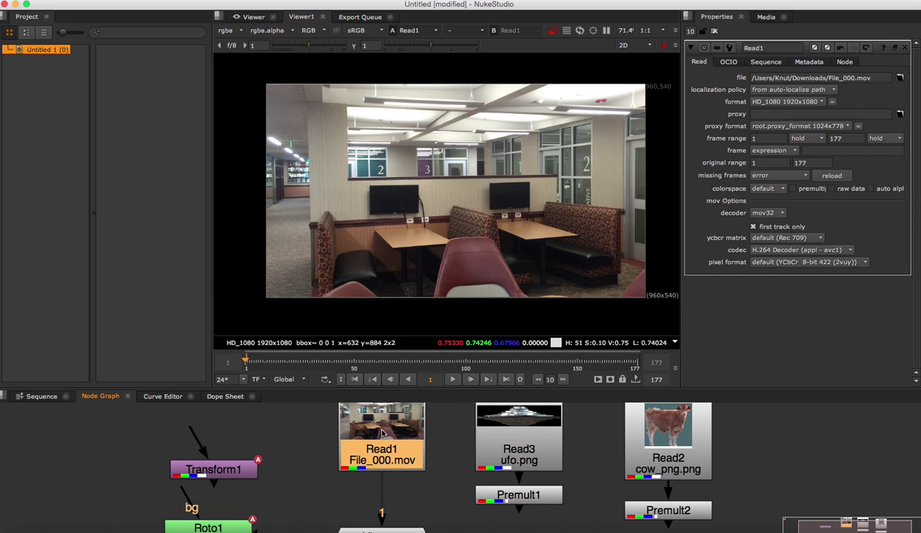
key("o")
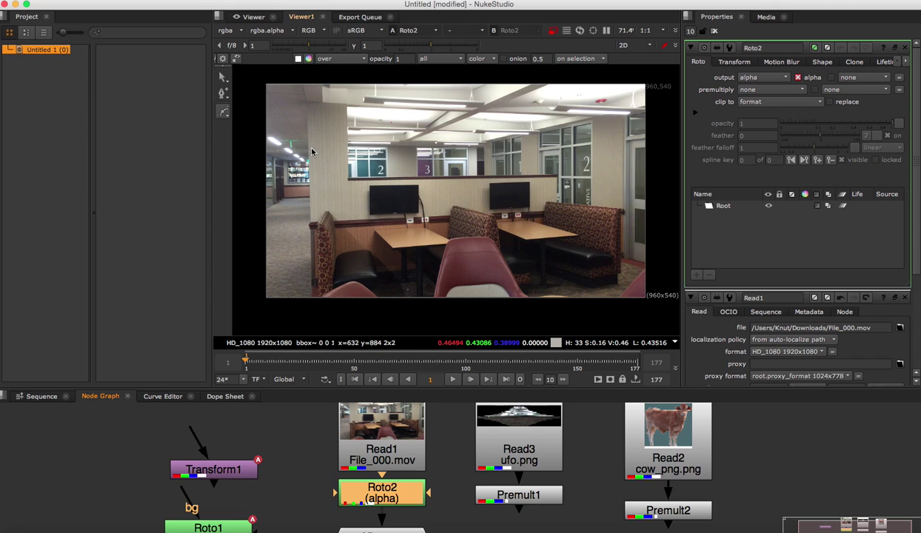
Step: Start a Bezier shape with points above the column, below its base, and along the bottom edge
scroll(321, 119, "up", 1)
scroll(337, 104, "up", 1)
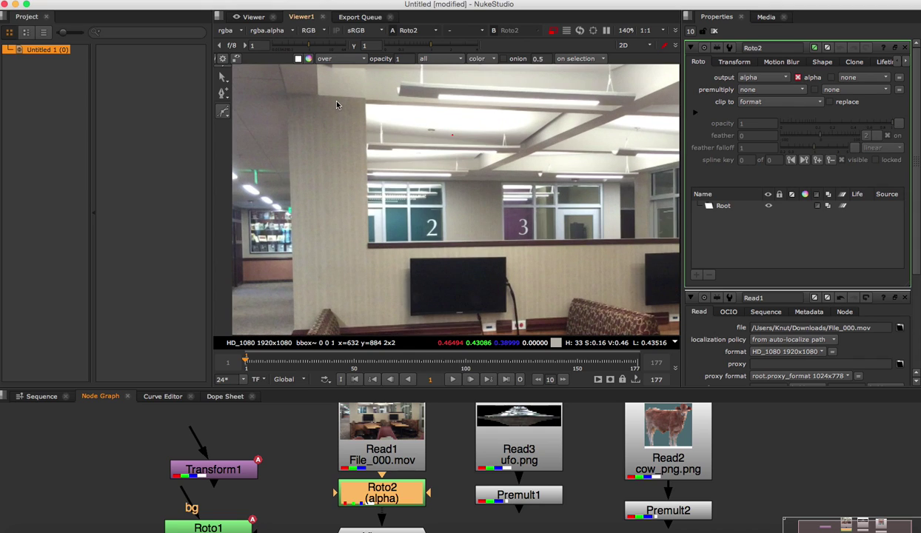
left_click(333, 100)
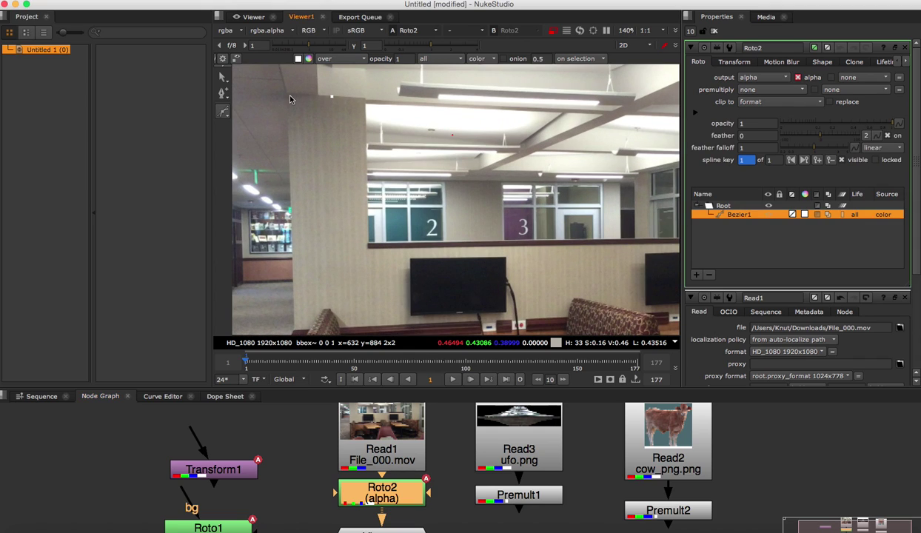
scroll(344, 100, "down", 5)
scroll(319, 266, "down", 5)
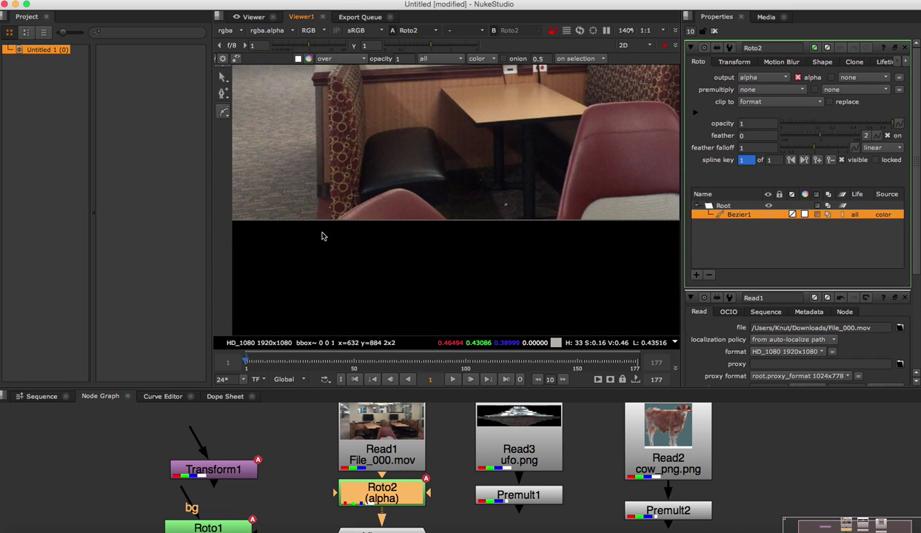
left_click(318, 261)
scroll(524, 263, "down", 3)
left_click(581, 261)
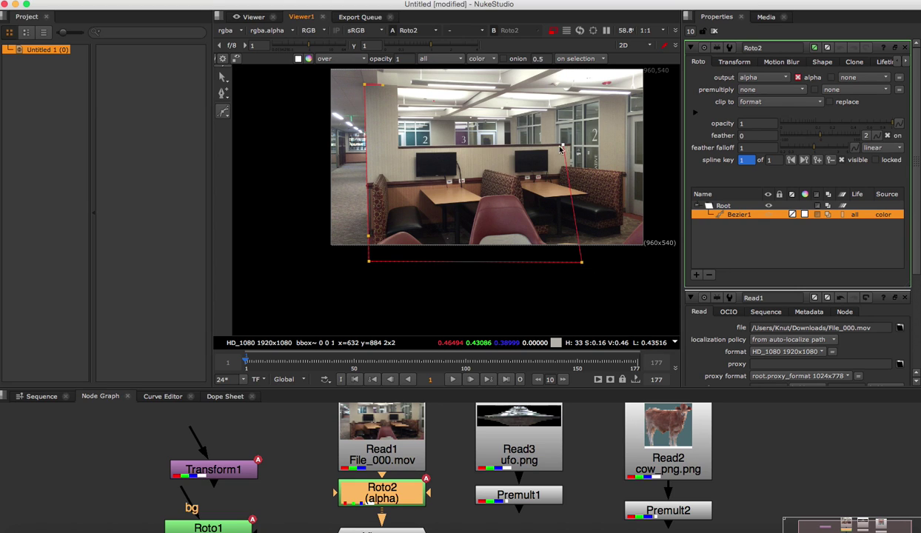
Step: Finish the shape with a point at the column's top corner
scroll(563, 151, "up", 6)
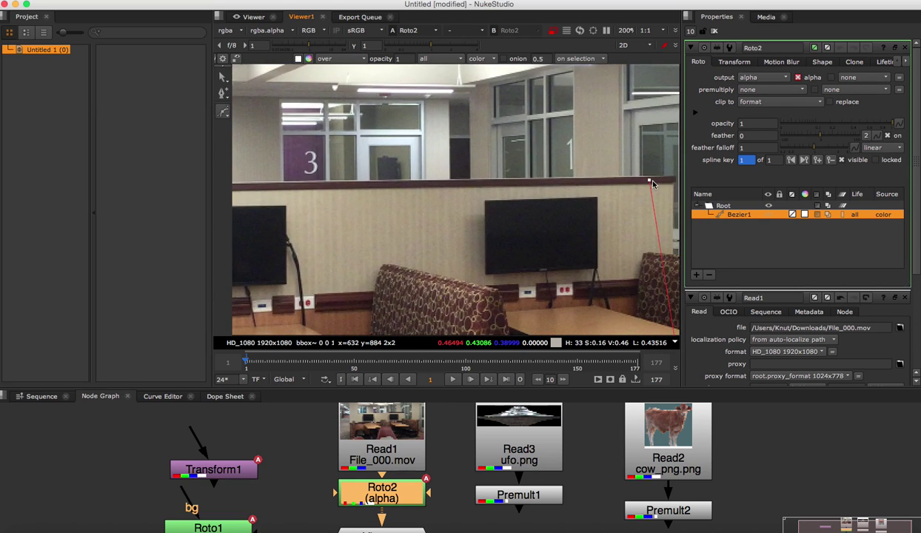
middle_click_drag(348, 192, 451, 232)
scroll(451, 232, "up", 4)
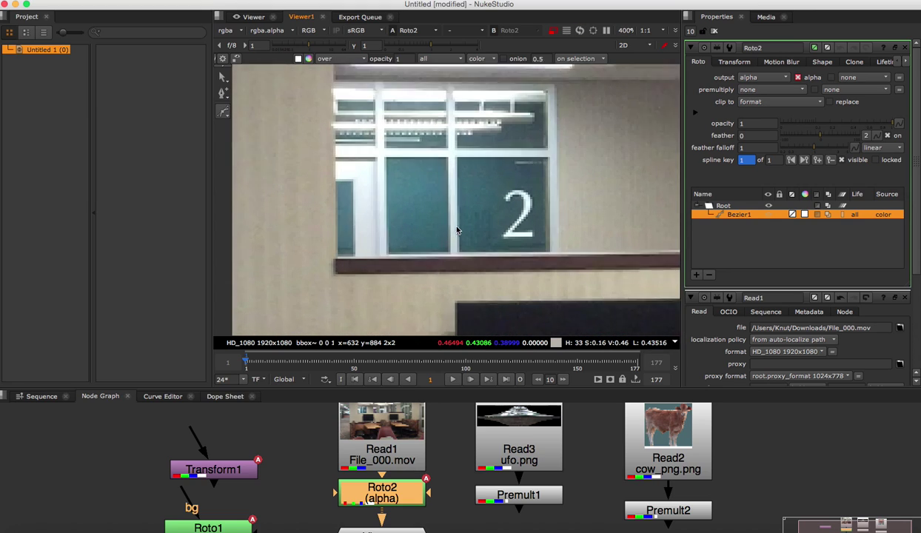
scroll(312, 267, "down", 3)
middle_click_drag(370, 89, 392, 161)
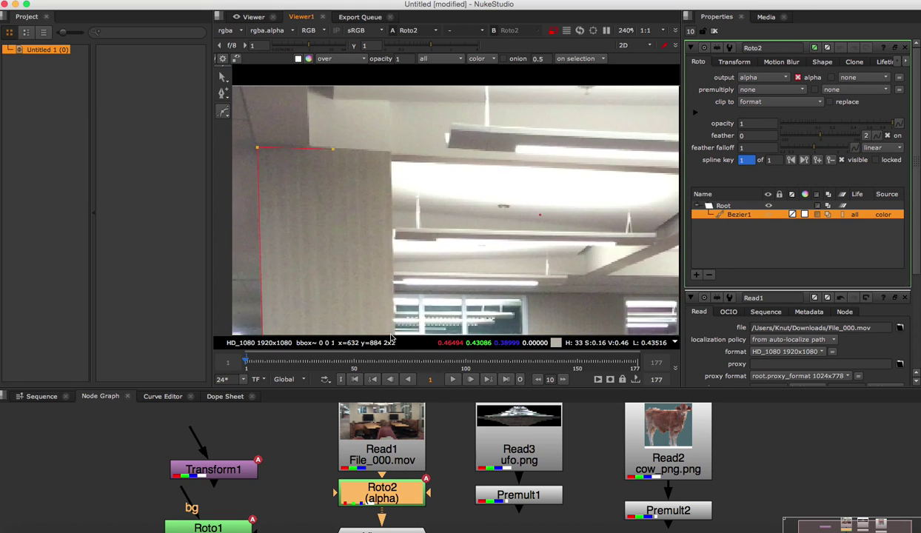
left_click(389, 154)
key("Return")
Step: Marquee-select the shape's bottom-right points
scroll(420, 253, "down", 5)
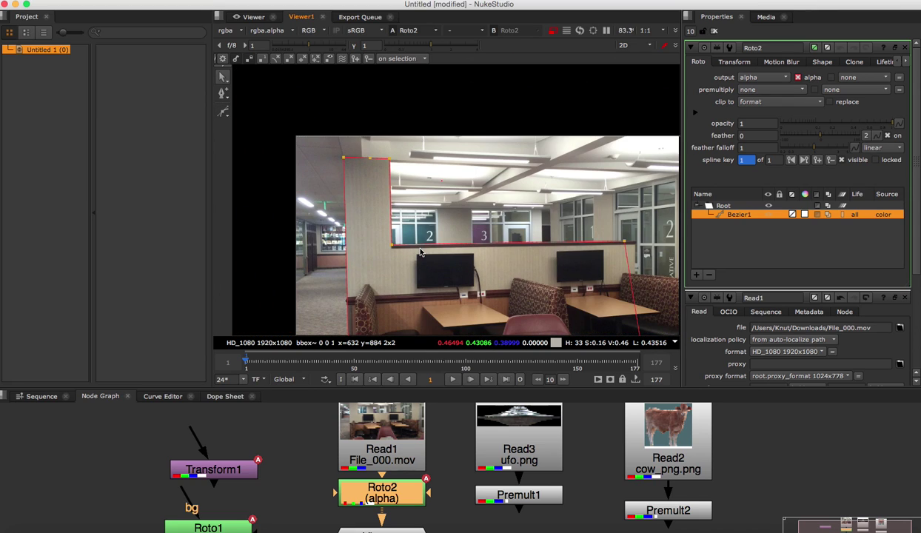
middle_click_drag(421, 259, 372, 201)
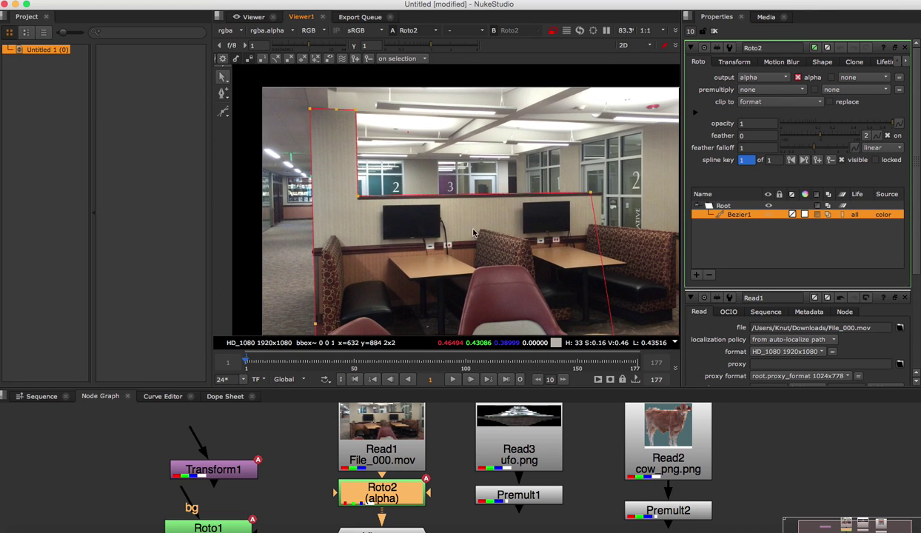
middle_click_drag(460, 224, 489, 184)
scroll(487, 179, "down", 2)
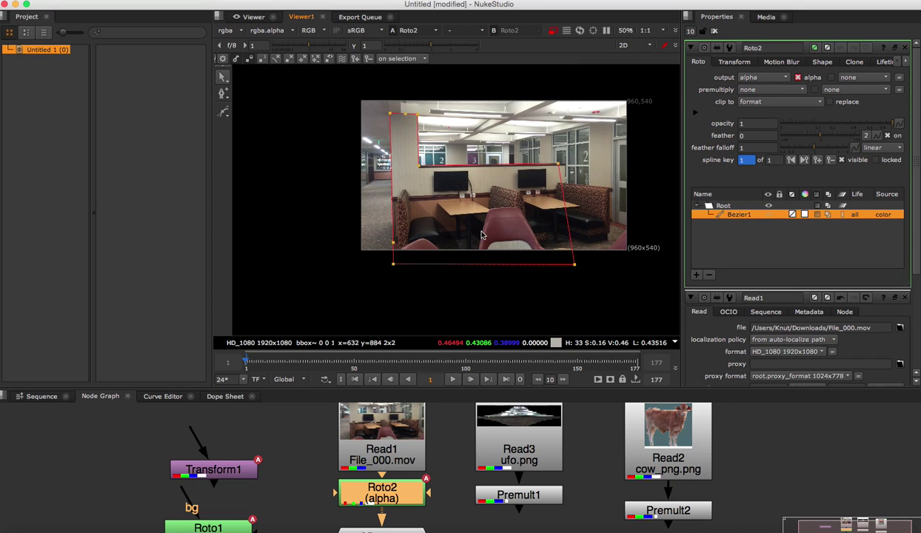
left_click_drag(607, 306, 358, 88)
scroll(472, 201, "up", 1)
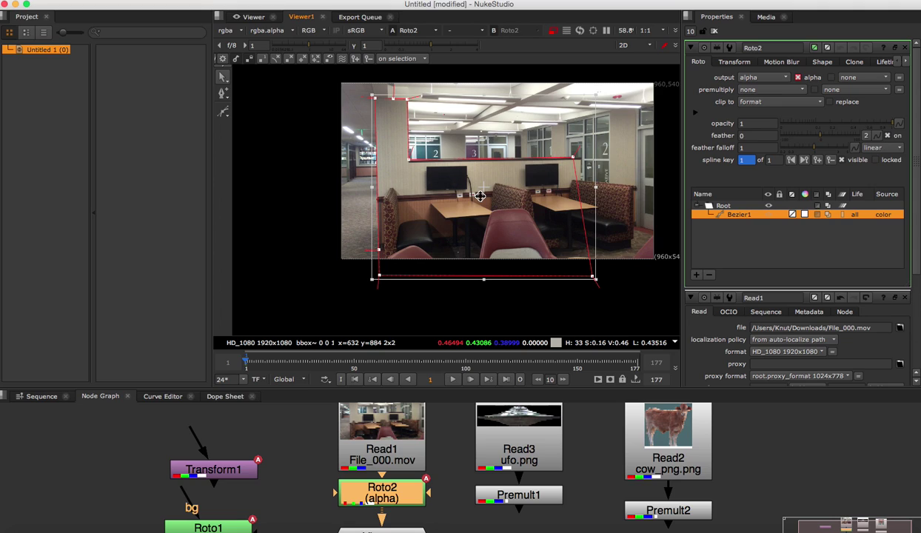
Step: Delete Roto2 and connect Roto1 directly beneath the File_000.mov footage
right_click(484, 188)
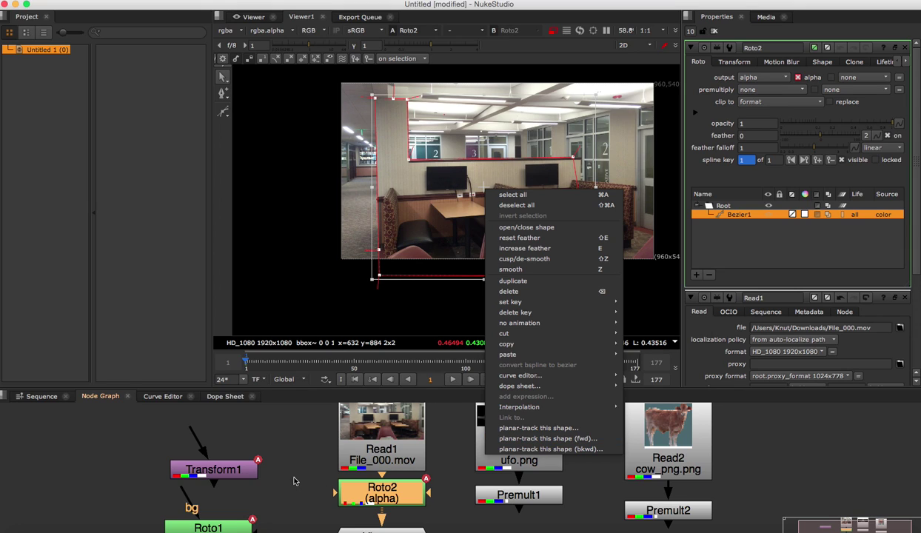
left_click(294, 479)
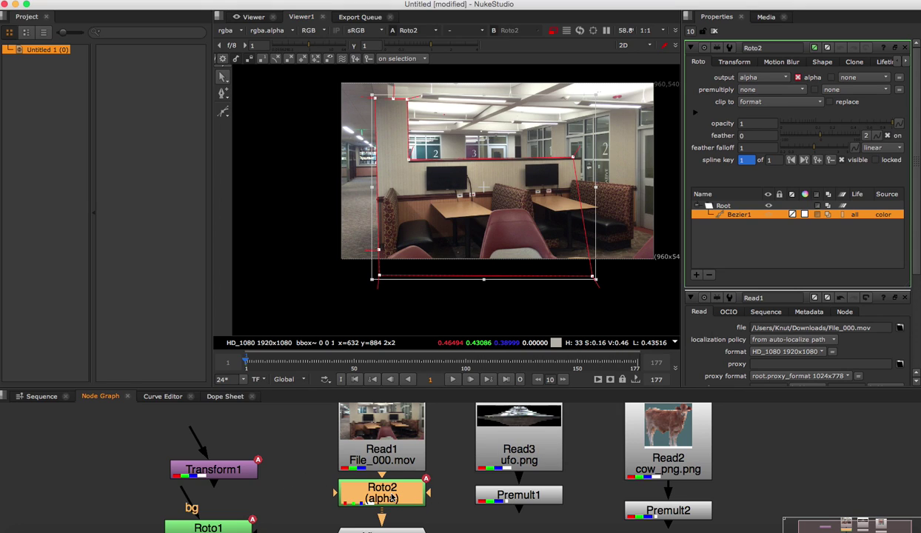
key("Delete")
scroll(372, 501, "down", 3)
left_click_drag(231, 498, 390, 471)
Step: Open Roto1's settings and play the footage, stopping at frame 46
double_click(385, 469)
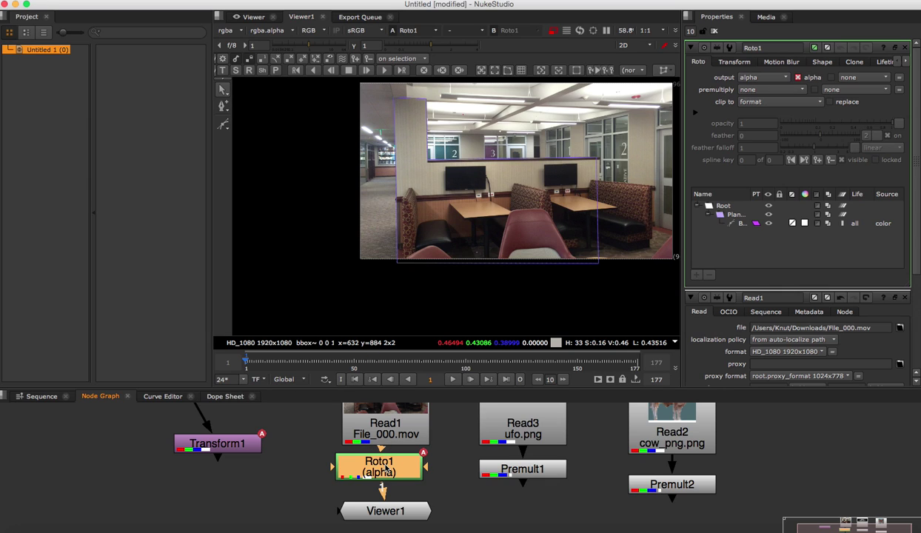
scroll(480, 183, "up", 3)
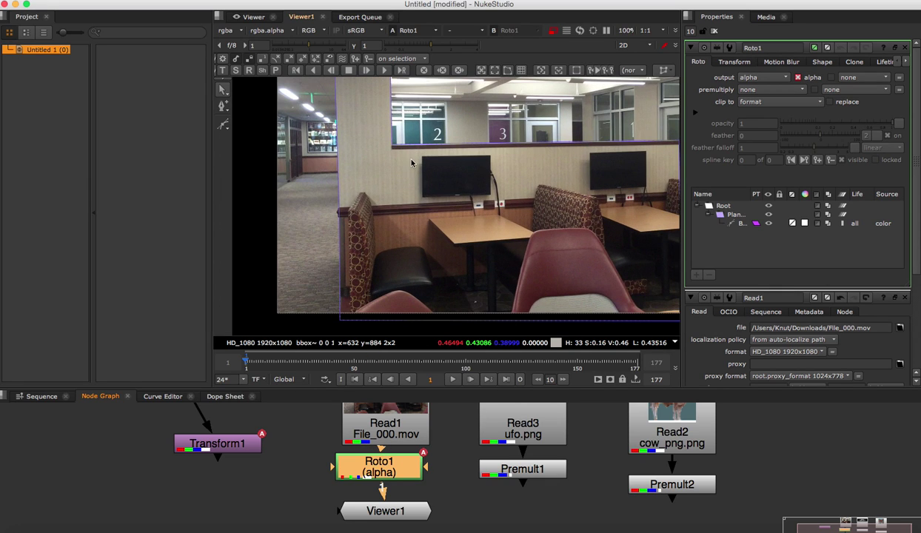
scroll(411, 163, "down", 4)
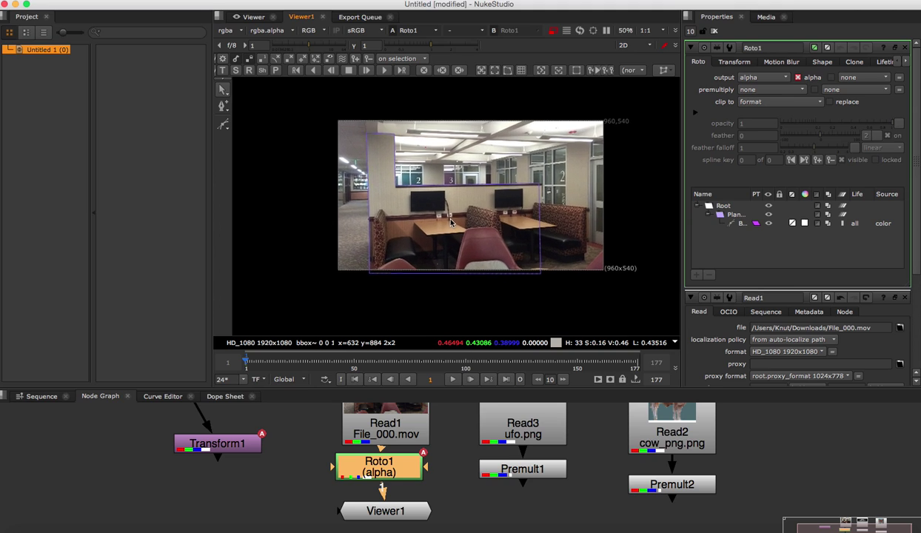
scroll(449, 226, "up", 2)
left_click(452, 379)
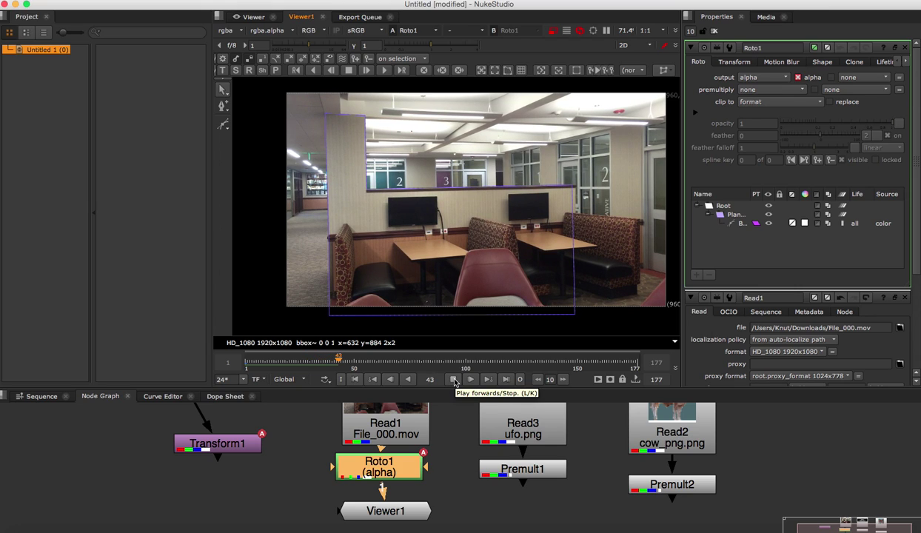
left_click(453, 379)
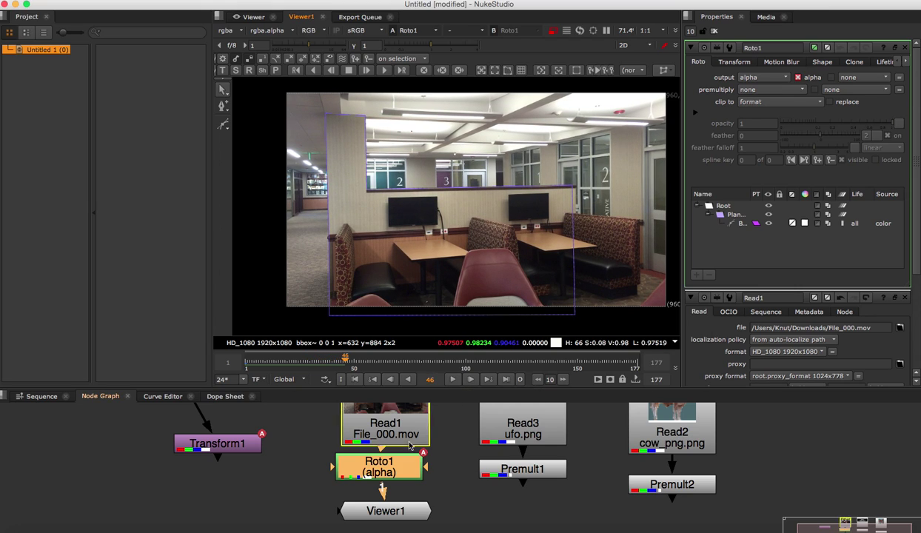
Step: Move the Viewer1 node slightly lower in the node graph
scroll(405, 477, "down", 2)
scroll(406, 477, "down", 1)
left_click_drag(389, 496, 394, 516)
scroll(434, 484, "up", 1)
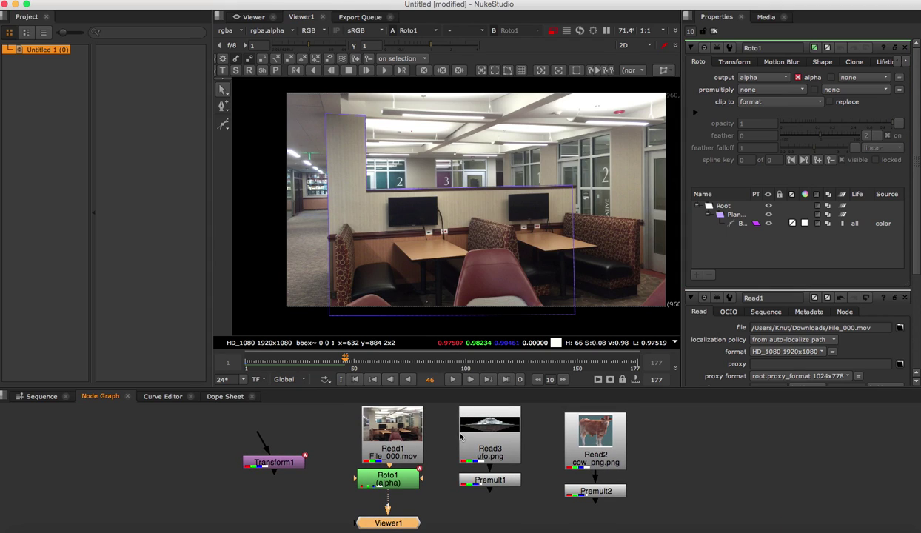
Step: Add a Transform node after Premult1 on the UFO branch
left_click(492, 482)
left_click_drag(491, 481, 495, 486)
key("t")
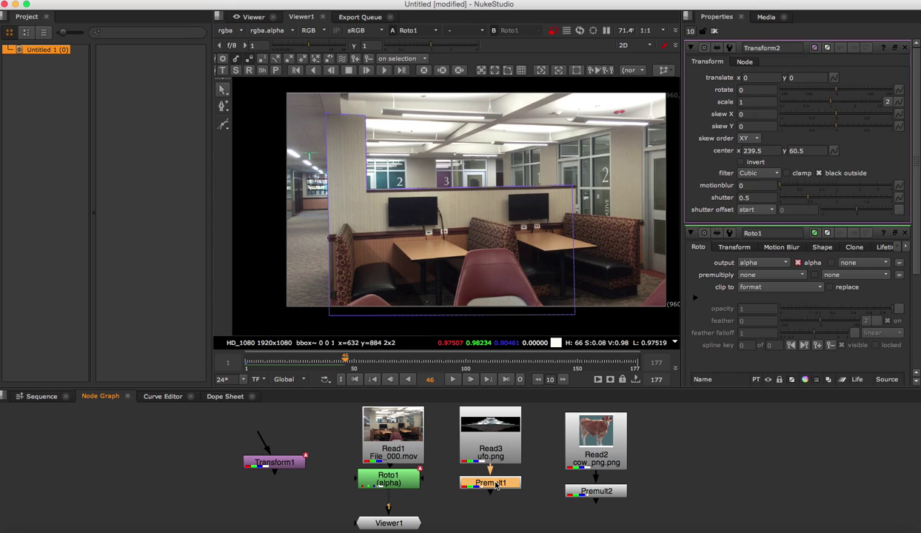
Step: Merge the transformed UFO over Roto1 and raise it to translate -6, 784
left_click(401, 482)
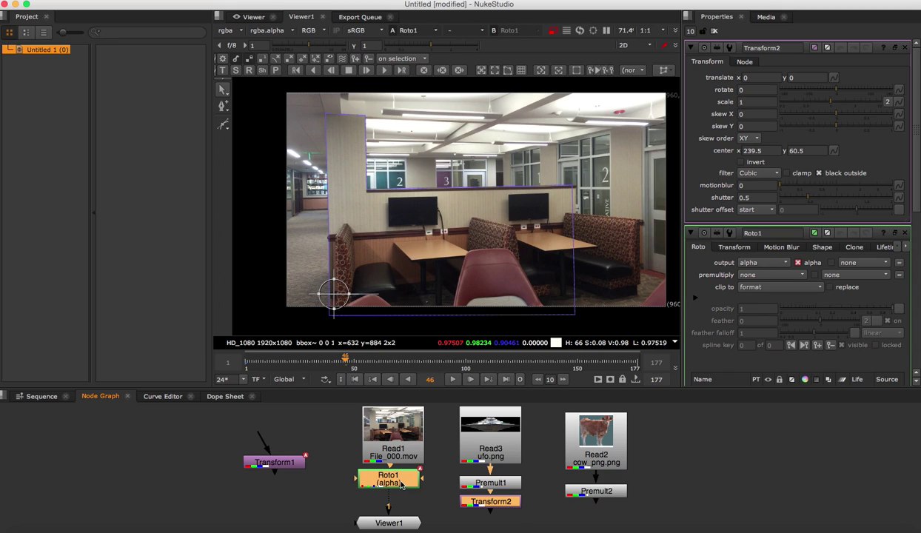
key("m")
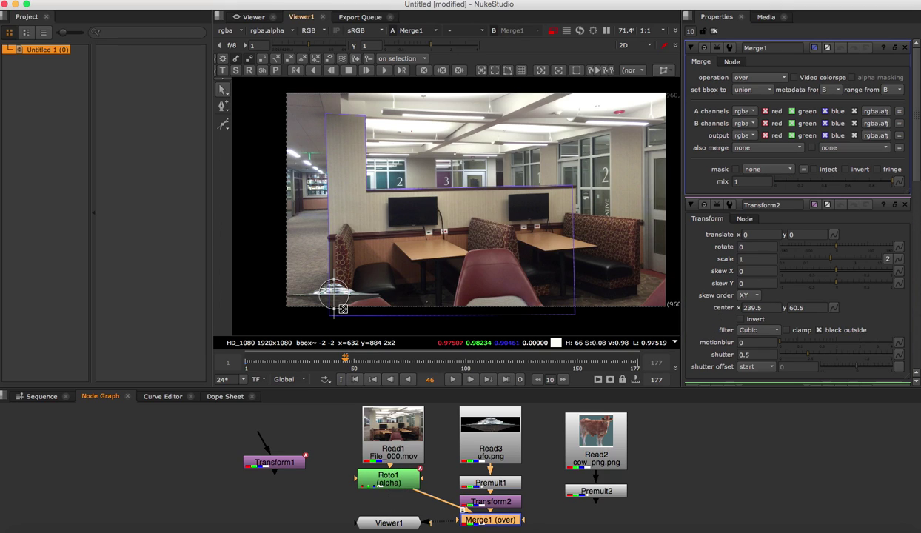
left_click_drag(334, 291, 332, 137)
scroll(333, 146, "up", 3)
scroll(334, 146, "up", 4)
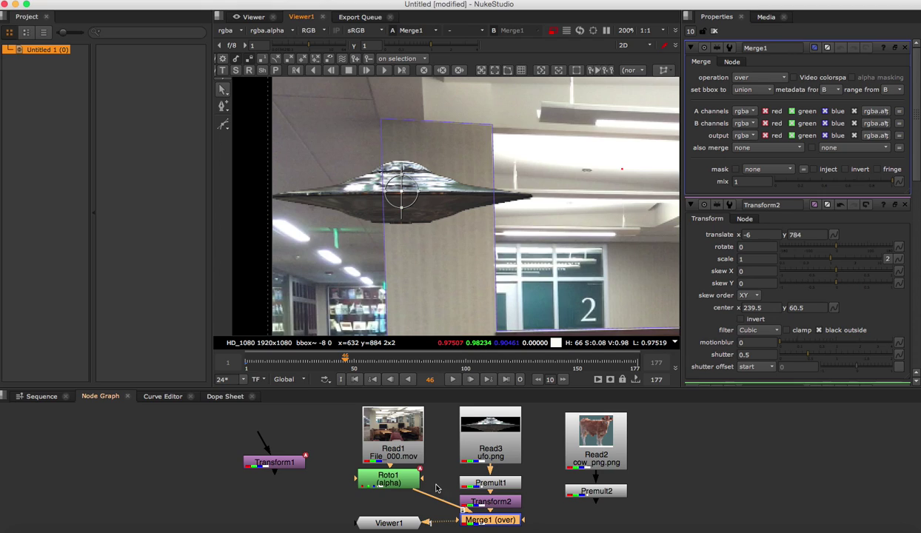
Step: Rearrange the node graph, moving Viewer1 and Roto1 down beside Merge1
middle_click_drag(431, 514, 411, 444)
left_click_drag(389, 451, 483, 488)
middle_click_drag(382, 400, 420, 463)
left_click(407, 475)
left_click_drag(407, 475, 413, 508)
Step: Switch Roto1's output from alpha to the mask layer under other layers
double_click(411, 516)
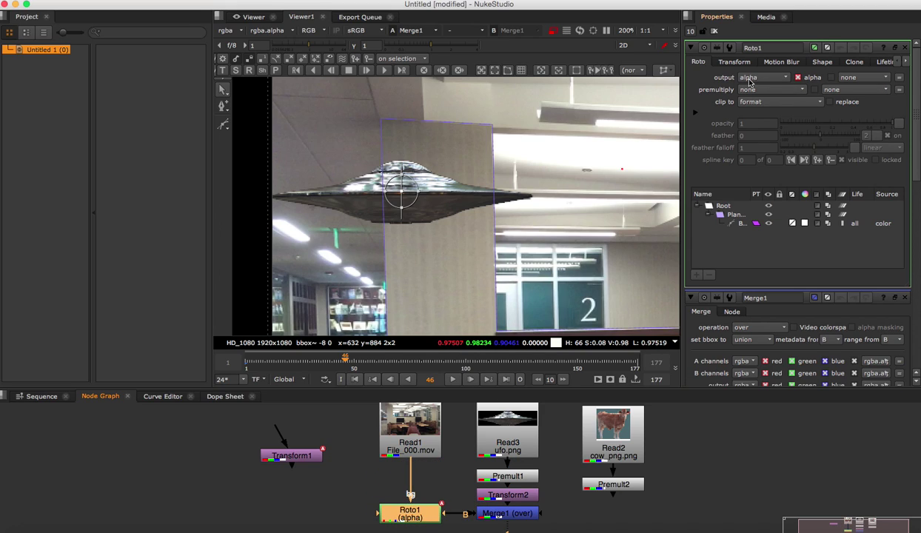
left_click(750, 77)
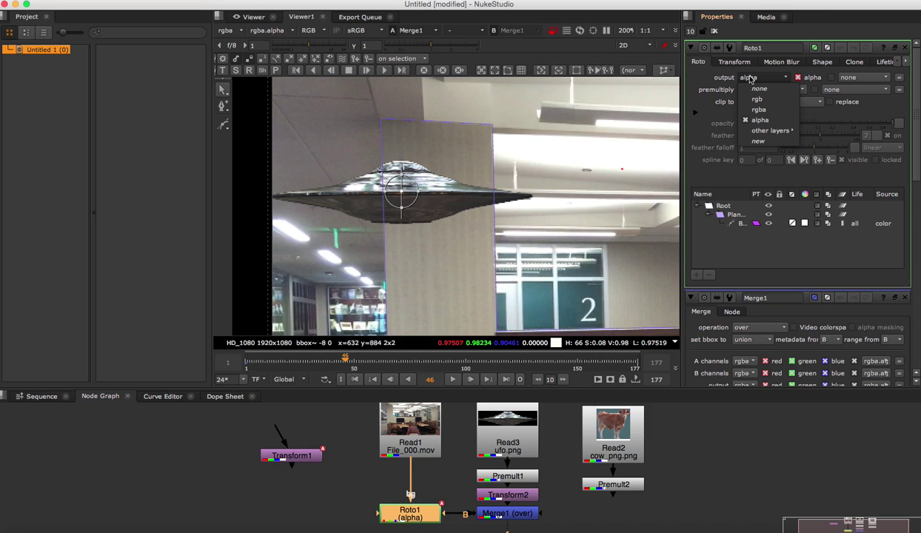
mouse_move(771, 132)
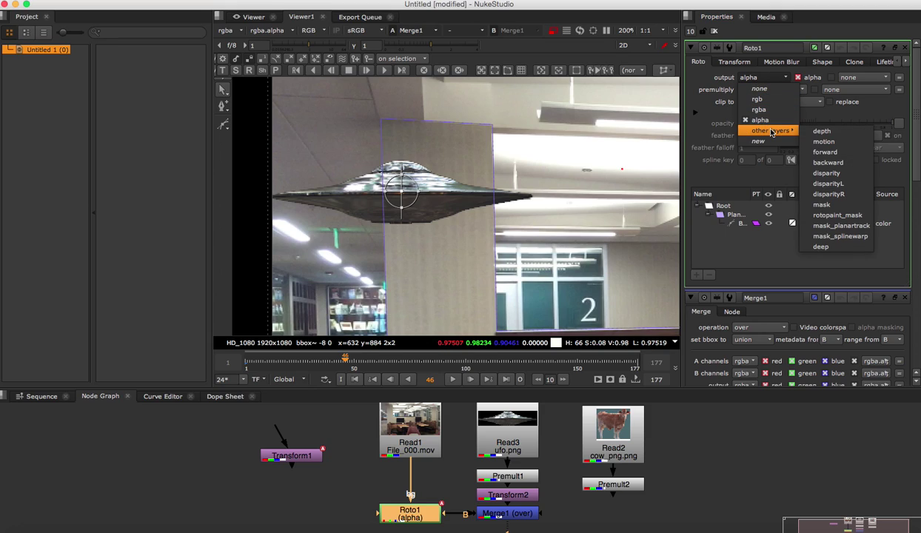
left_click(826, 208)
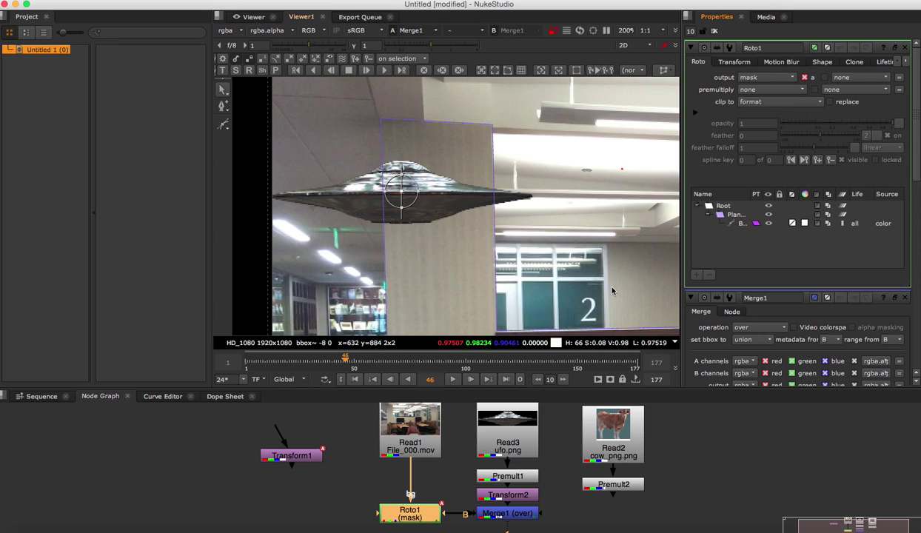
scroll(533, 473, "down", 3)
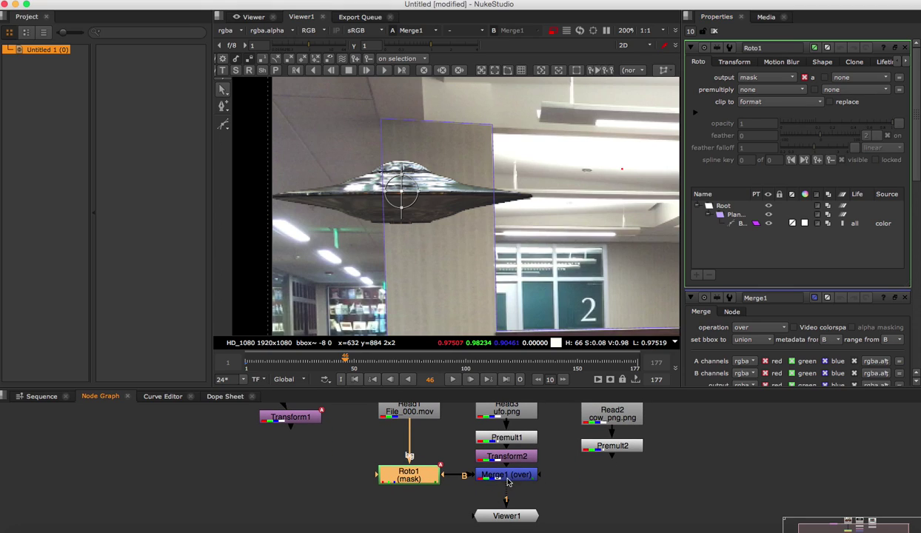
Step: Set Merge1's mask to inverted mask.a and test by moving the UFO across the column
double_click(505, 476)
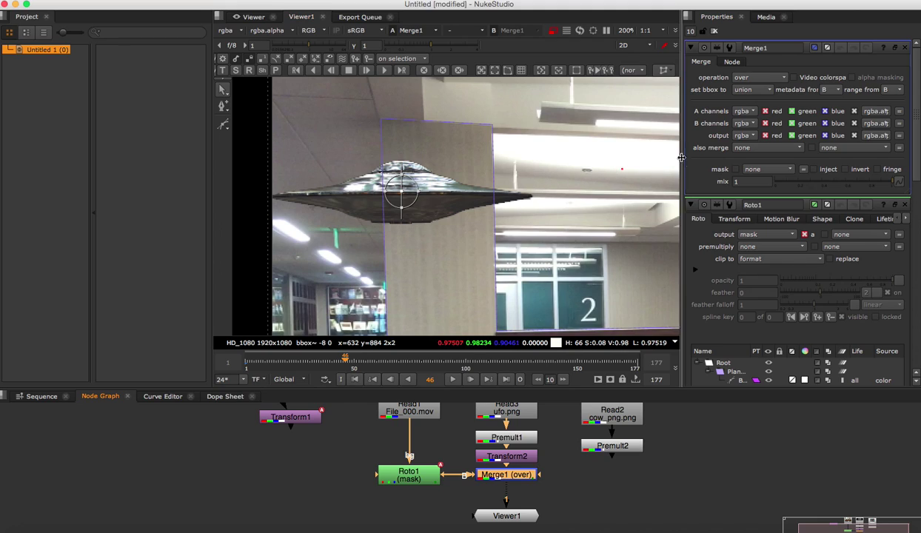
left_click(755, 170)
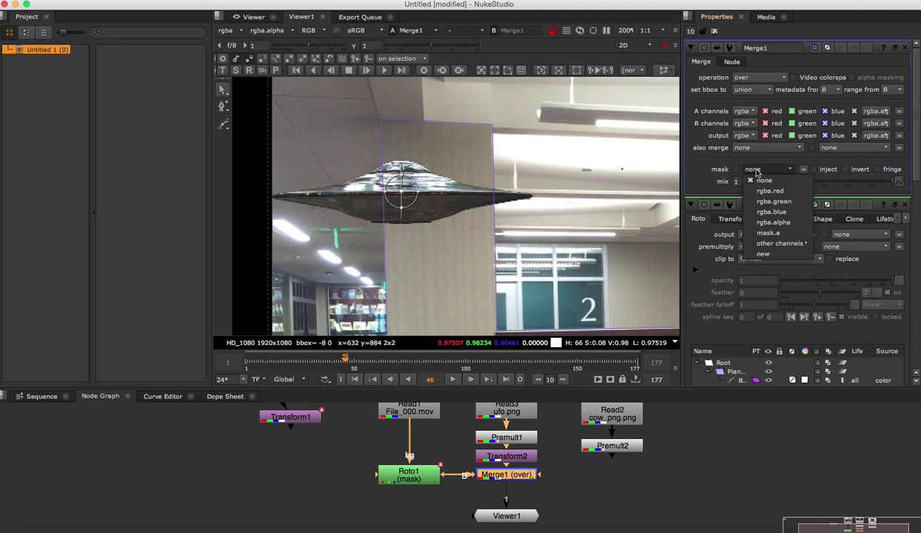
left_click(771, 235)
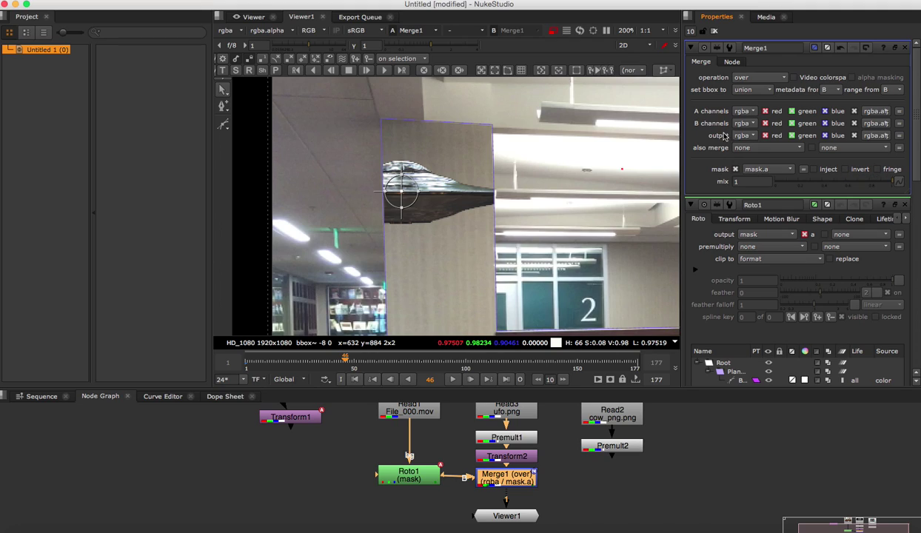
left_click(844, 169)
left_click_drag(400, 192, 428, 196)
scroll(422, 205, "down", 5)
Step: Return the playhead to frame 1
middle_click_drag(426, 224, 425, 212)
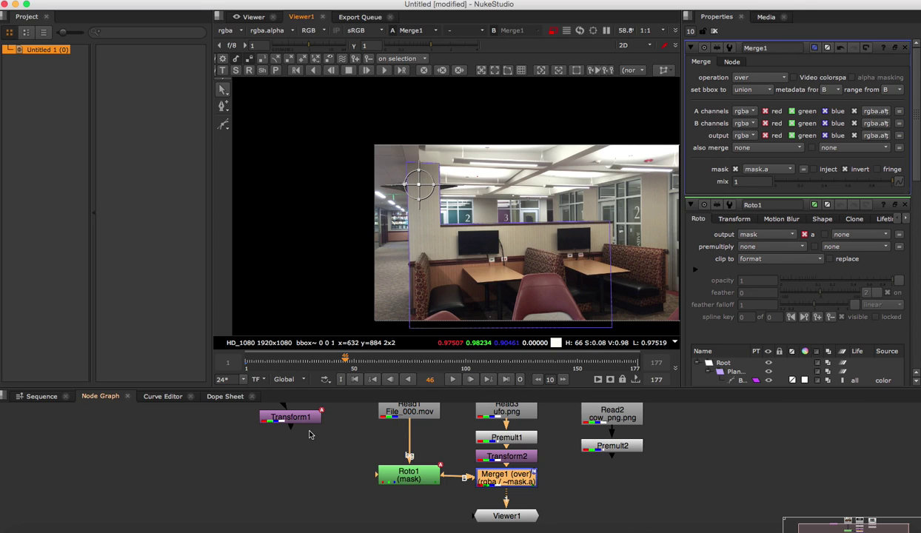
middle_click_drag(300, 418, 311, 449)
scroll(337, 471, "up", 5)
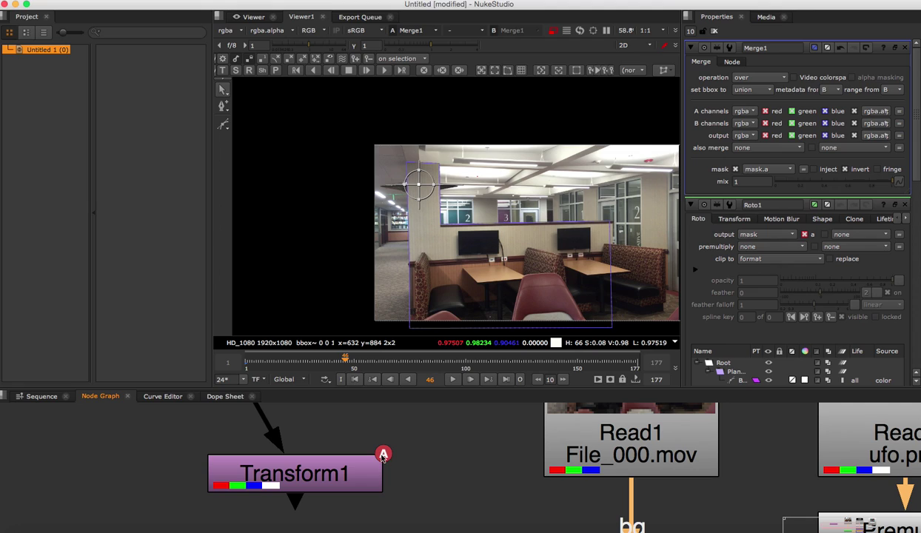
scroll(383, 454, "down", 6)
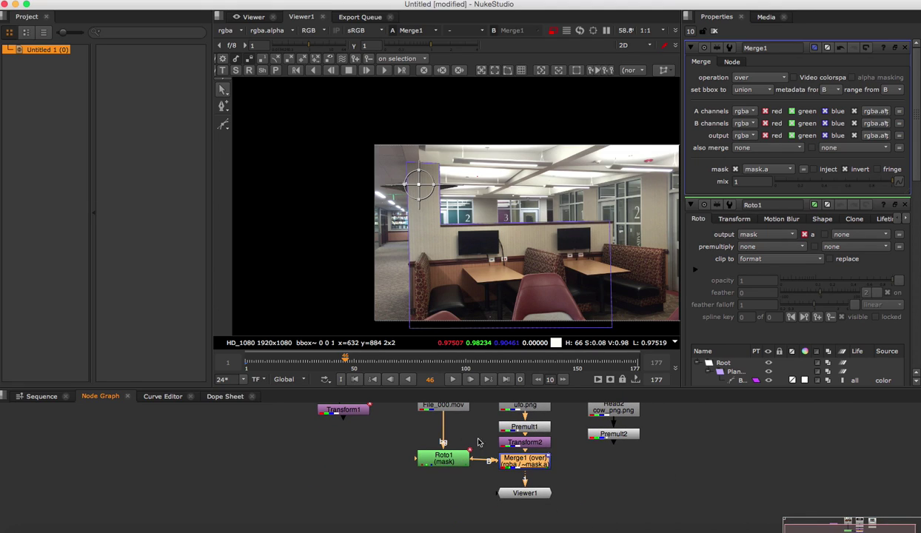
left_click(355, 379)
Step: Delete Transform2 and insert Transform1 between Premult1 and Merge1
left_click(530, 444)
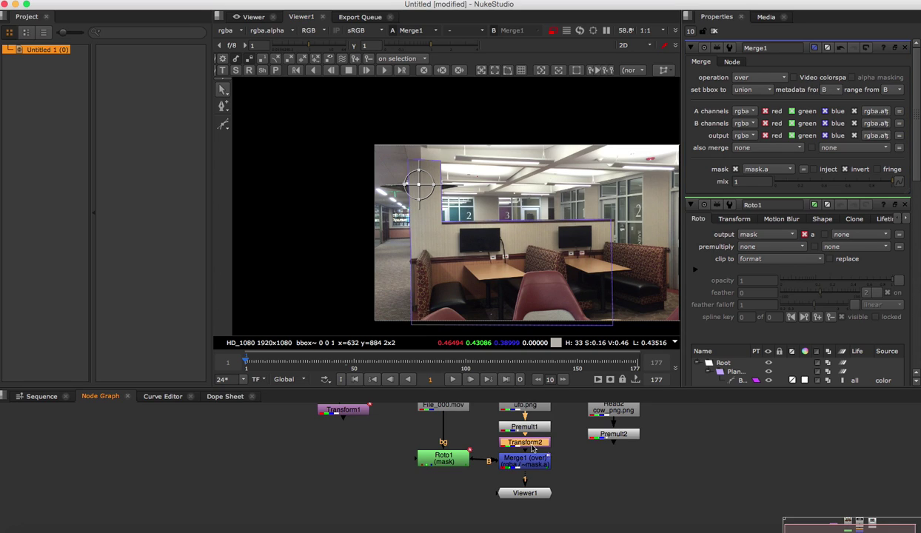
key("Delete")
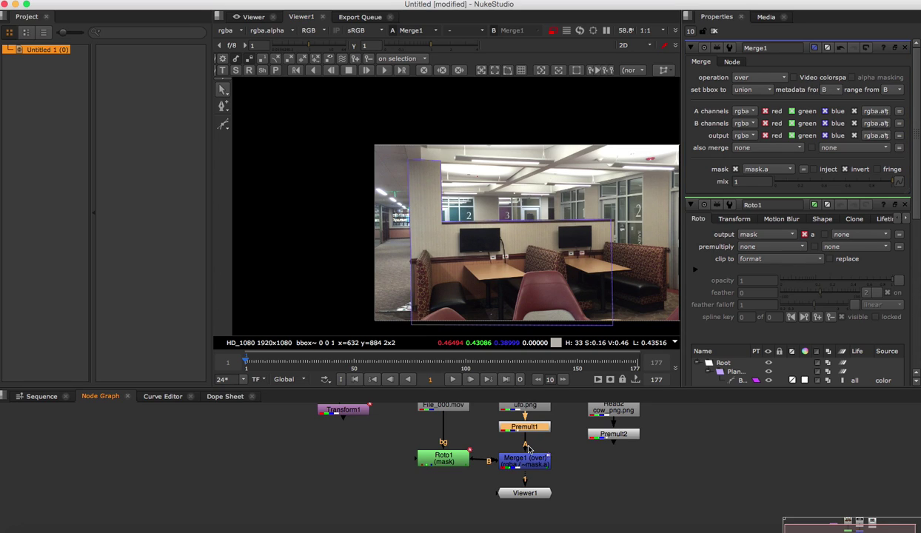
middle_click_drag(326, 433, 335, 448)
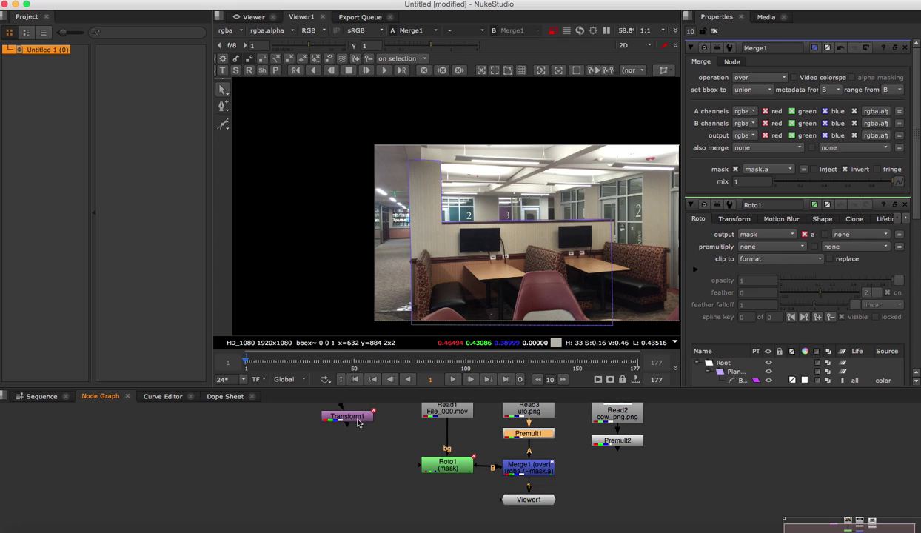
left_click_drag(359, 422, 526, 451)
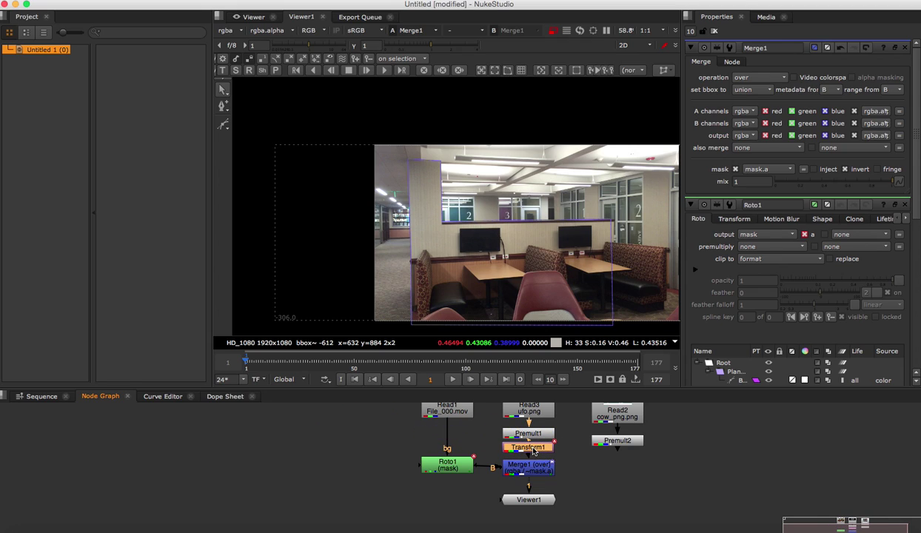
left_click(452, 379)
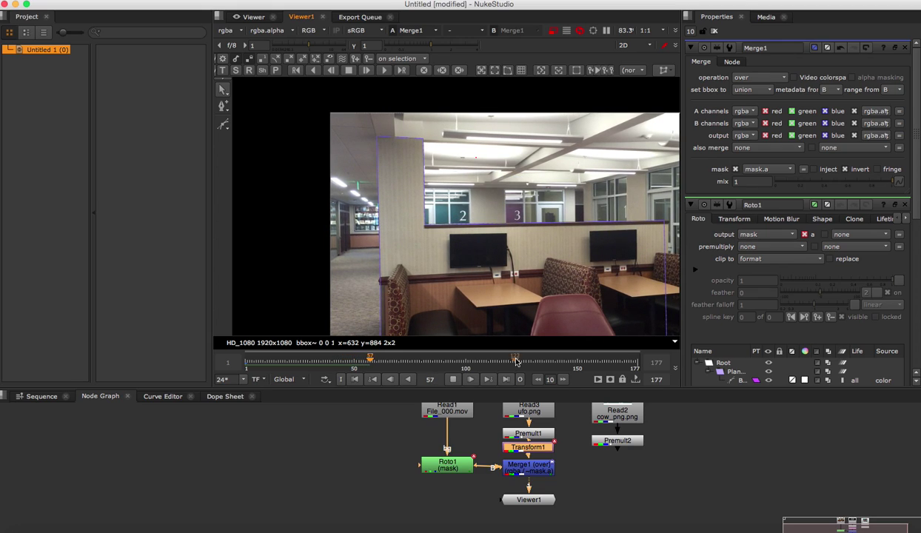
left_click(454, 379)
left_click(355, 379)
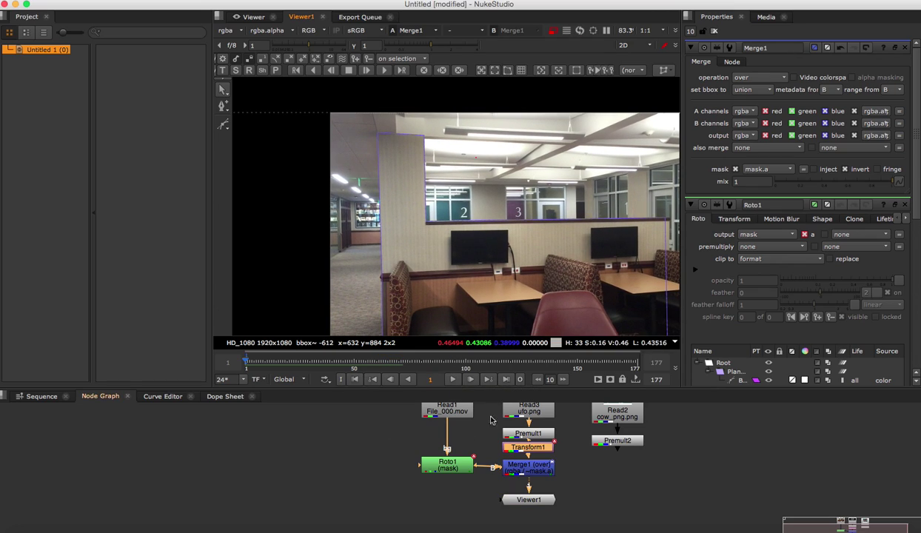
scroll(582, 459, "down", 3)
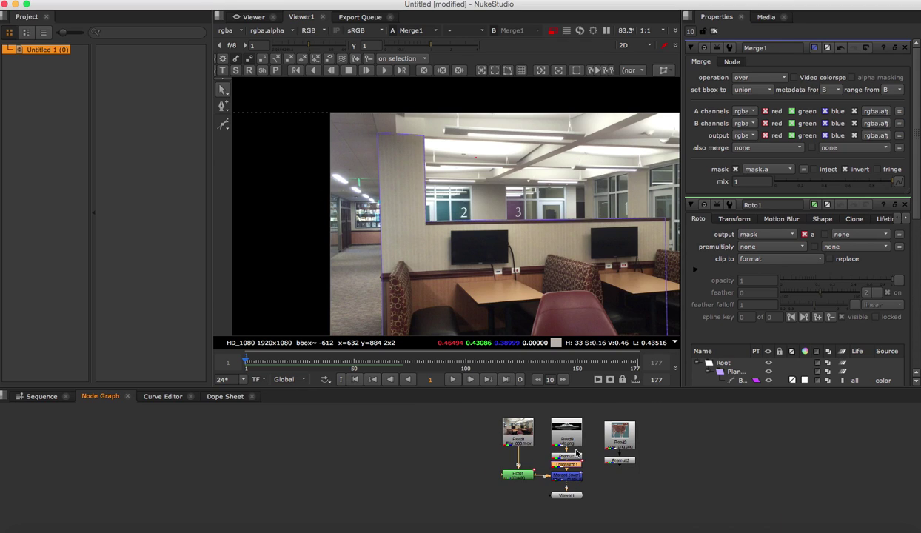
scroll(606, 457, "up", 5)
Step: Add a Transform node under Premult2 for the cow image
left_click(551, 468)
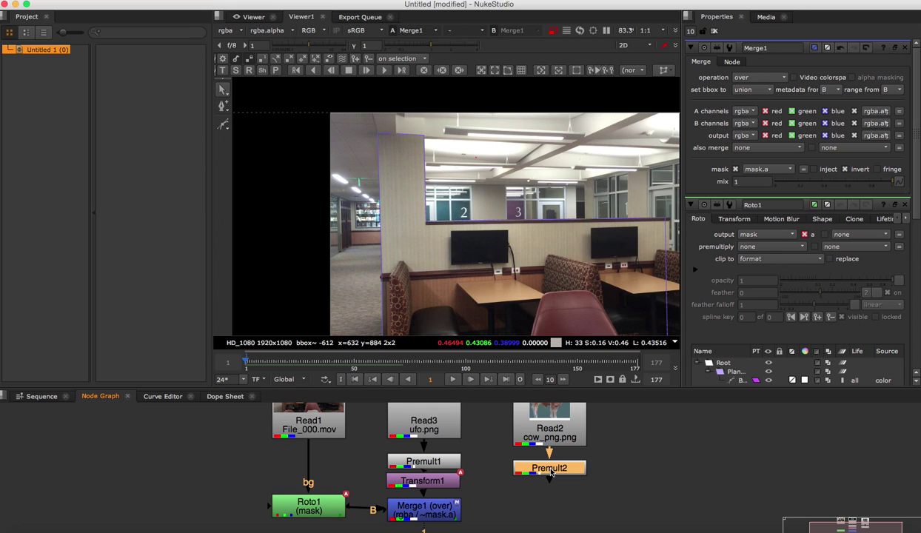
key("t")
scroll(527, 477, "down", 2)
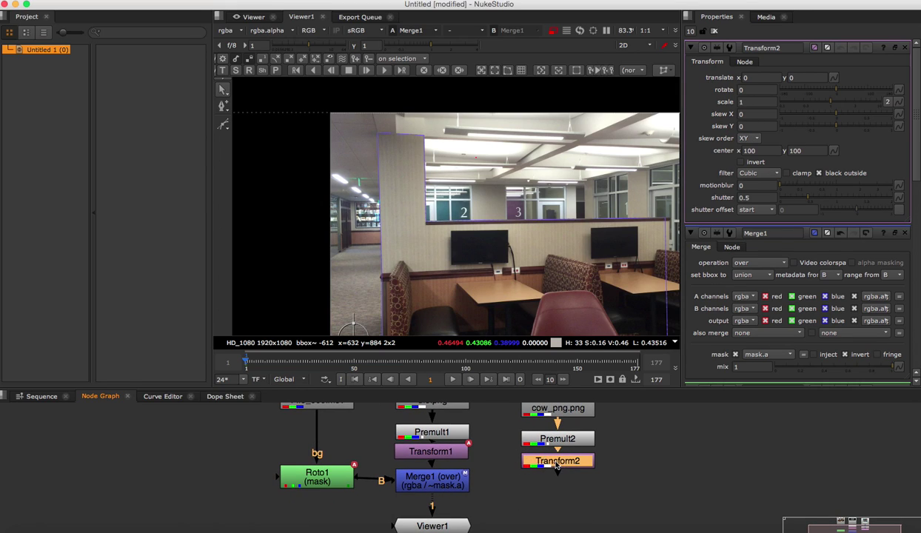
Step: Merge the cow over Merge1 via Merge2 and move it to translate 204, 544
left_click(445, 487, "shift")
key("m")
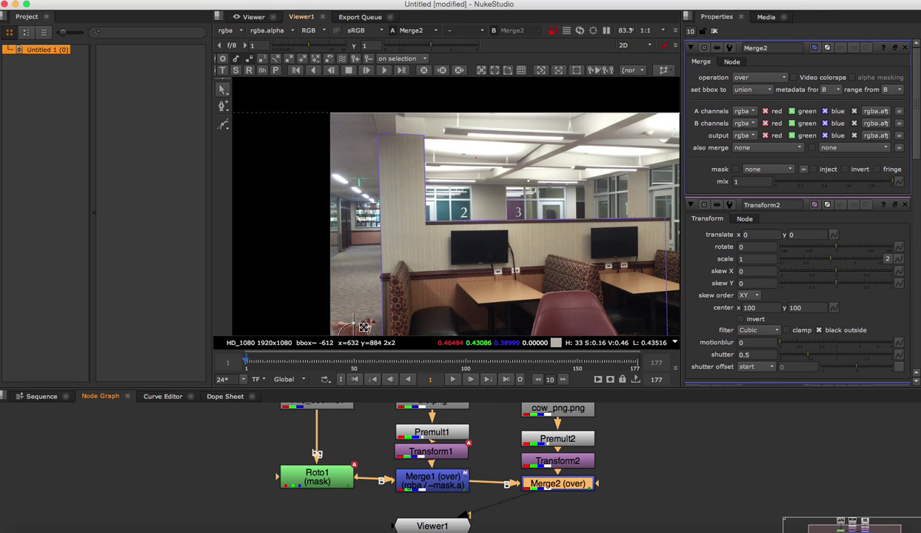
key("minus")
left_click_drag(390, 290, 418, 201)
scroll(404, 255, "up", 2)
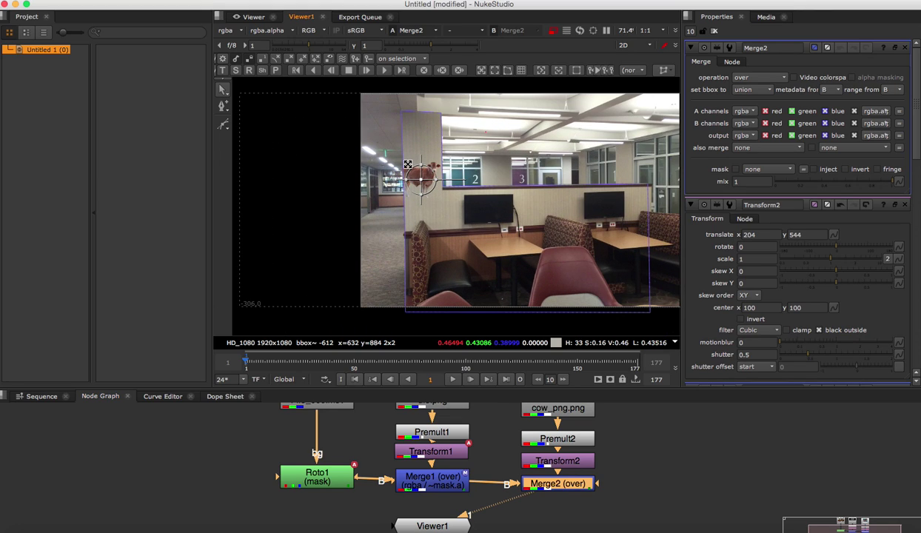
middle_click_drag(407, 161, 415, 176)
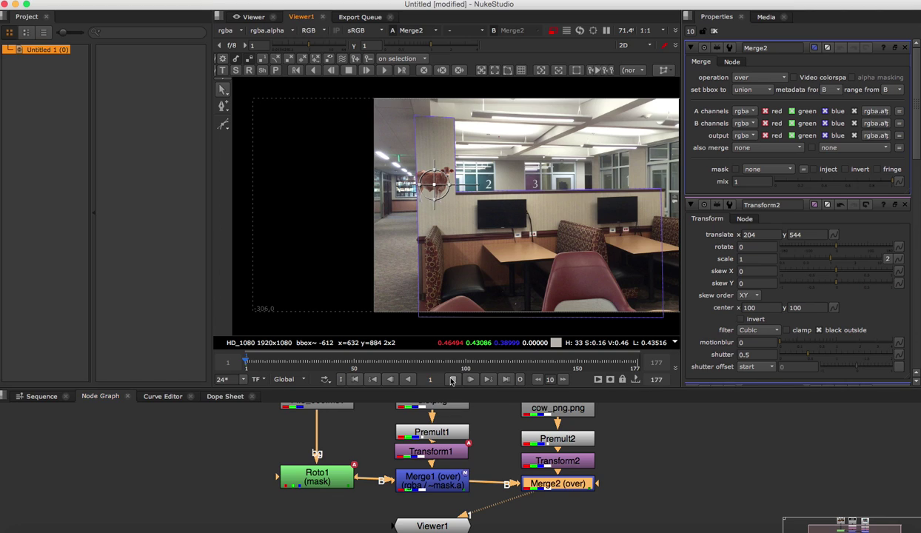
Step: Preview the shot, connect Viewer1 to Merge2's output, and return to frame 1
left_click(452, 379)
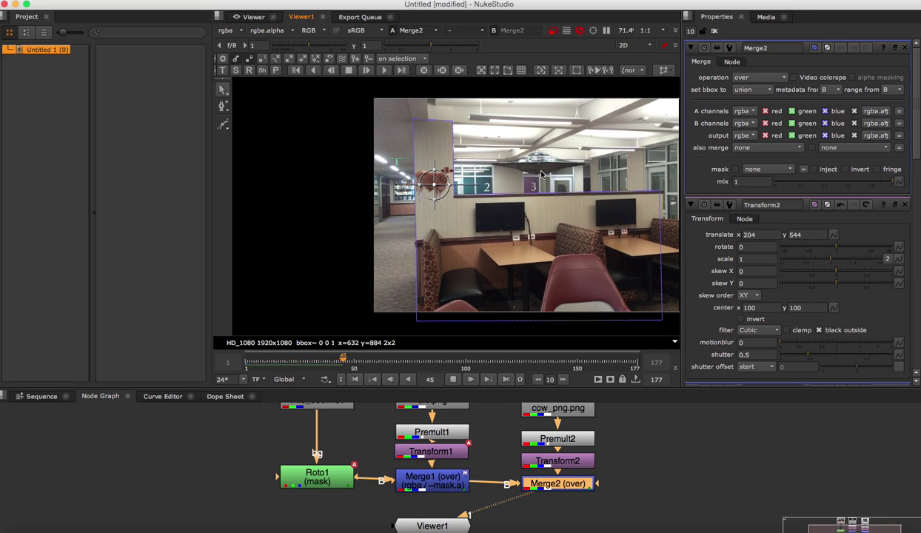
left_click(456, 379)
left_click_drag(465, 528, 590, 527)
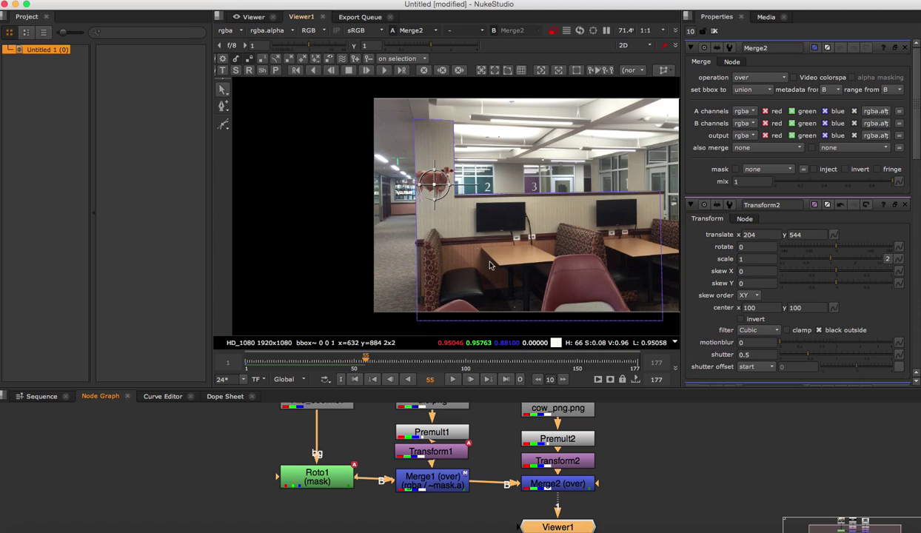
left_click(355, 379)
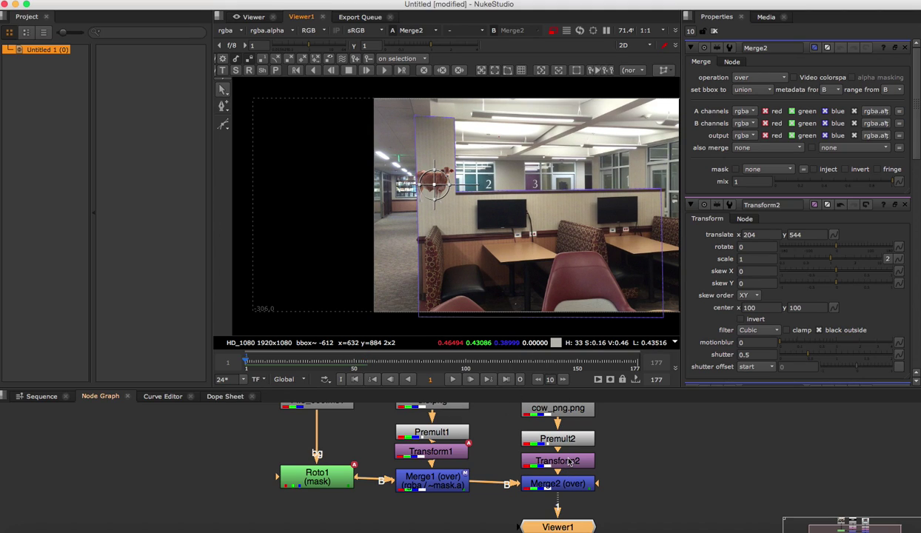
scroll(568, 461, "up", 3)
scroll(458, 466, "up", 3)
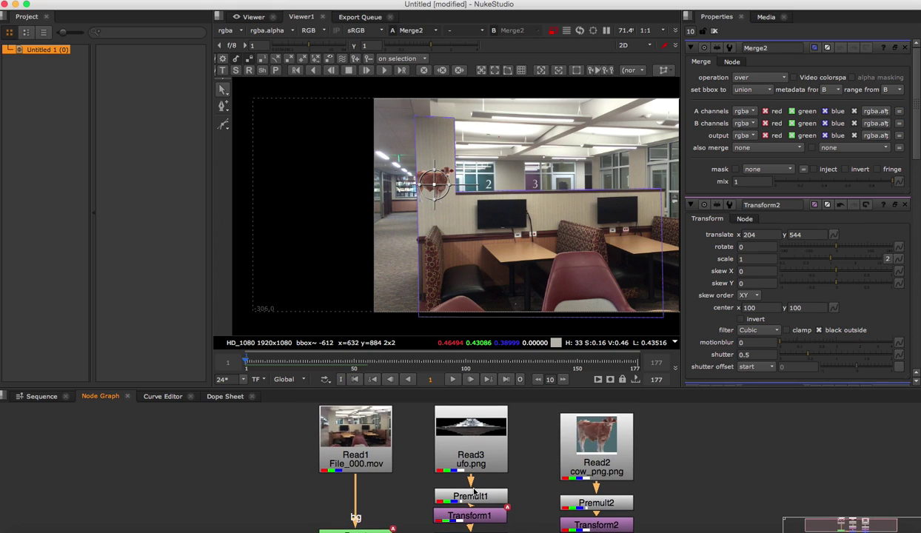
scroll(462, 466, "down", 3)
Step: Copy Transform1's translate animation with Copy Animation
double_click(467, 462)
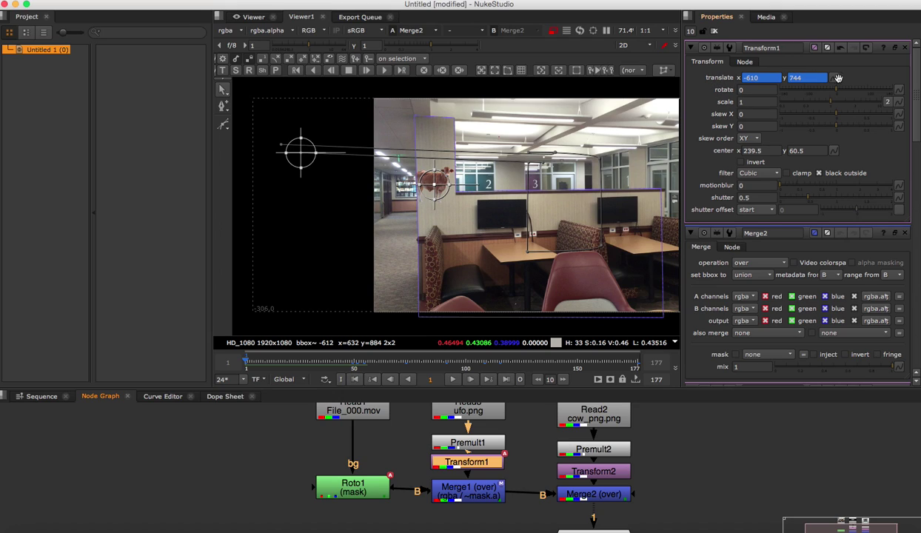
left_click(835, 77)
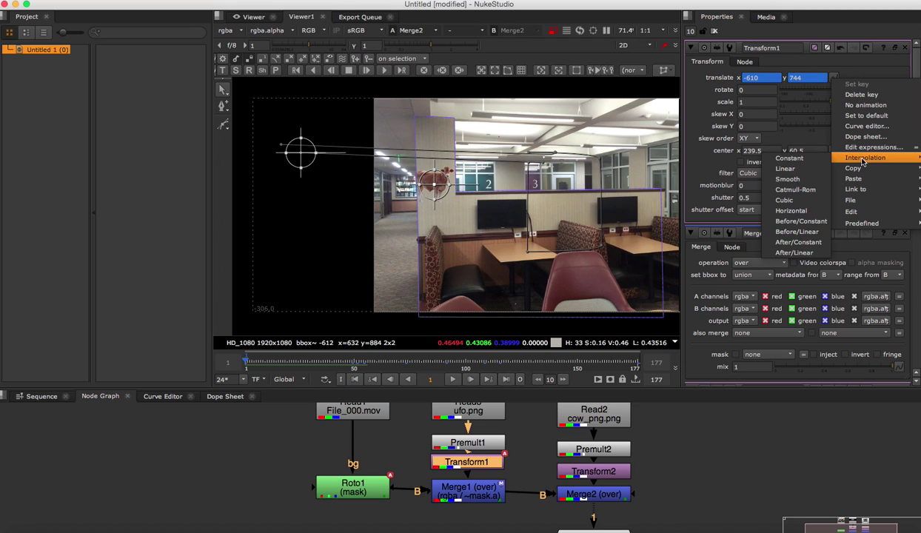
mouse_move(861, 178)
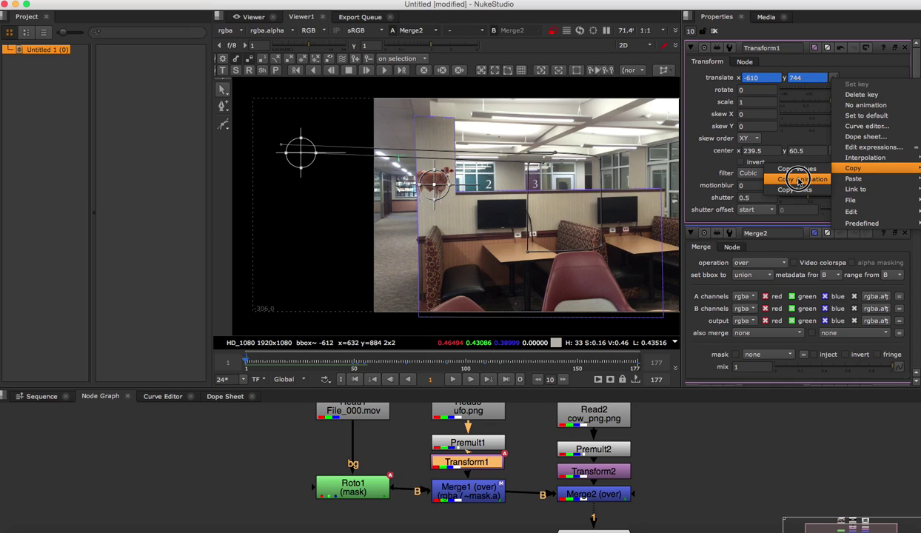
left_click(798, 180)
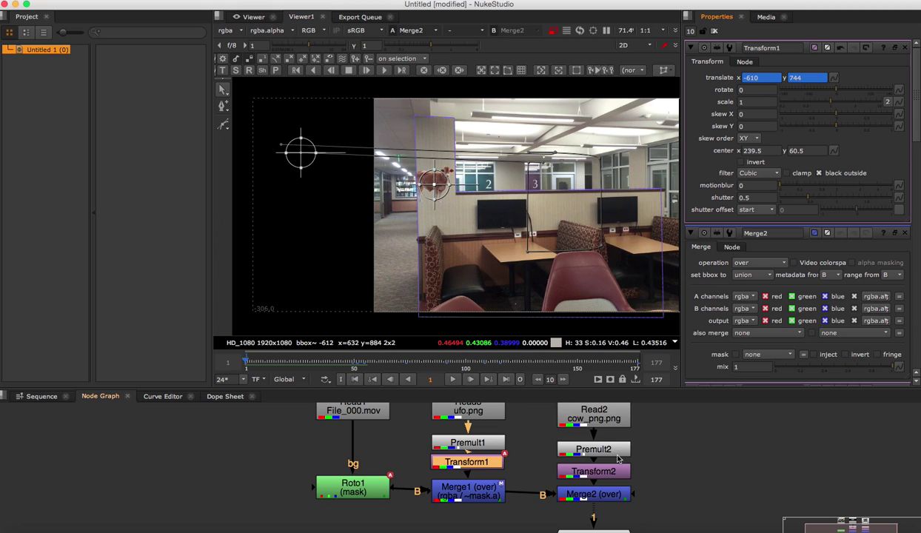
scroll(596, 472, "up", 2)
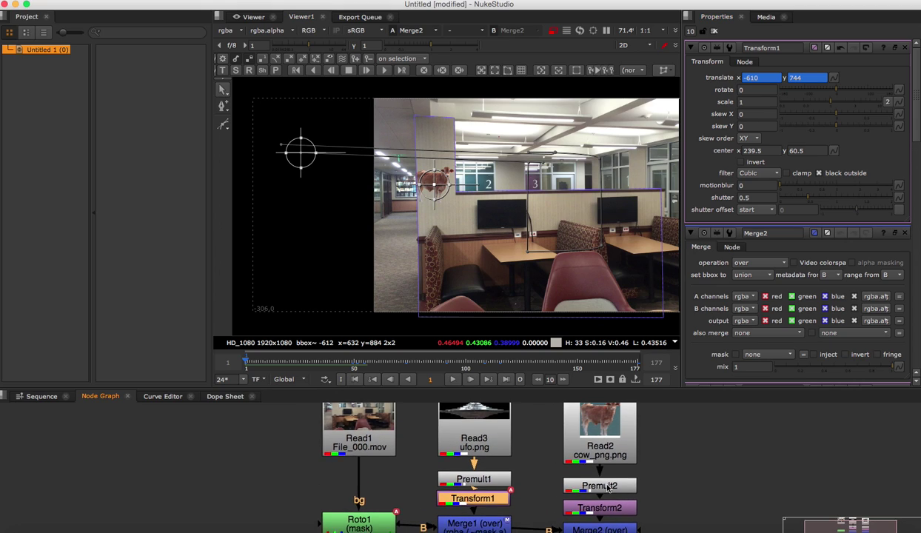
scroll(583, 463, "down", 2)
Step: Paste Absolute the UFO's translate animation onto Transform2, then play to check the cow's path
double_click(582, 456)
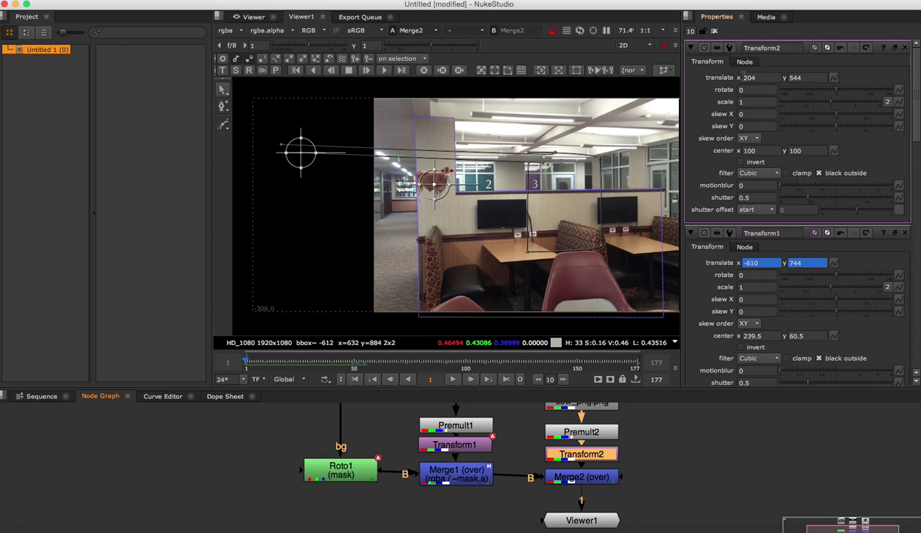
left_click(833, 77)
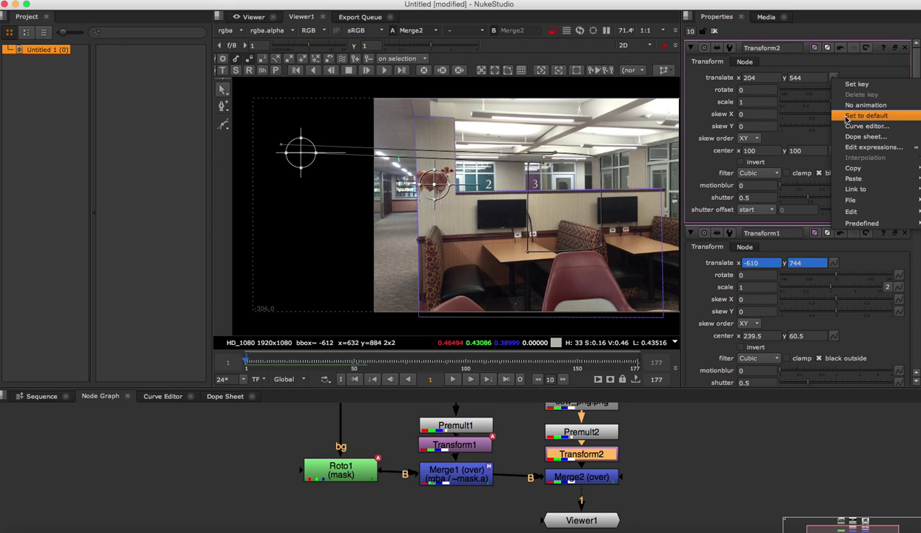
mouse_move(855, 182)
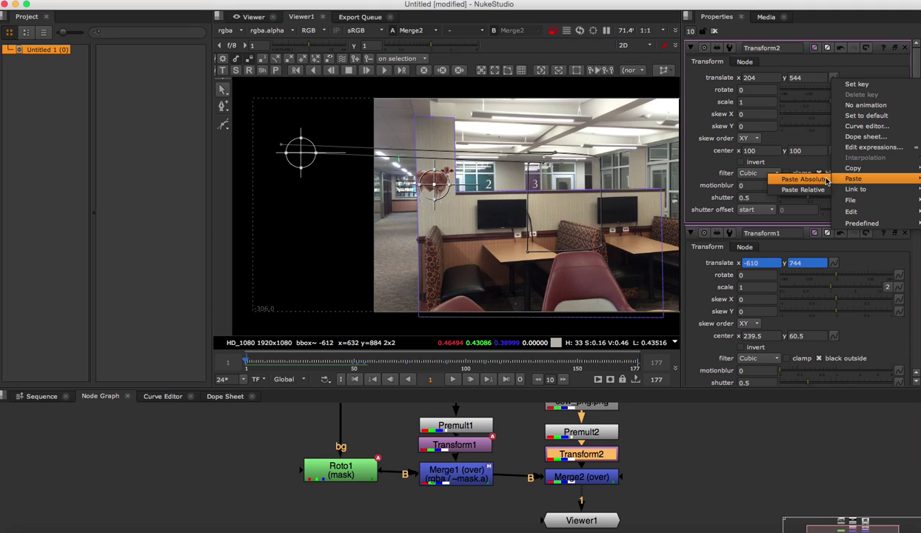
left_click(803, 179)
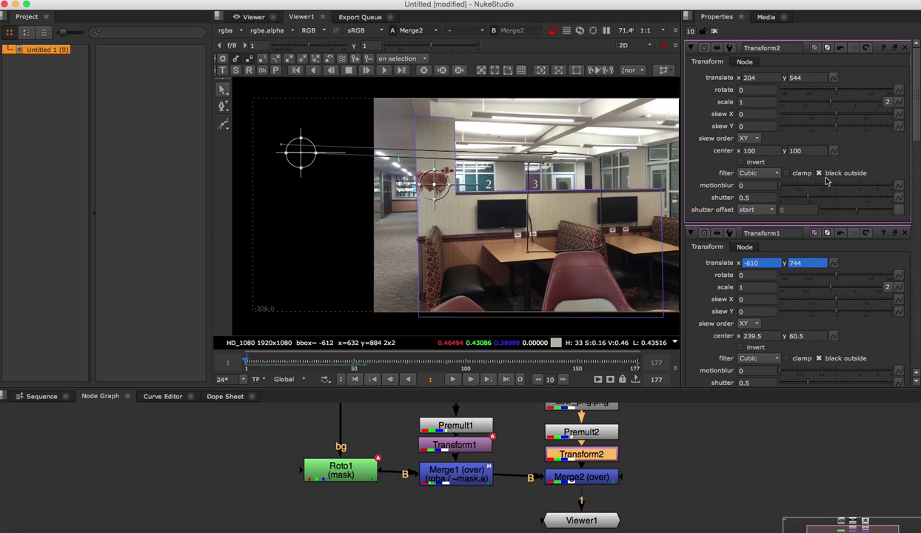
left_click(454, 380)
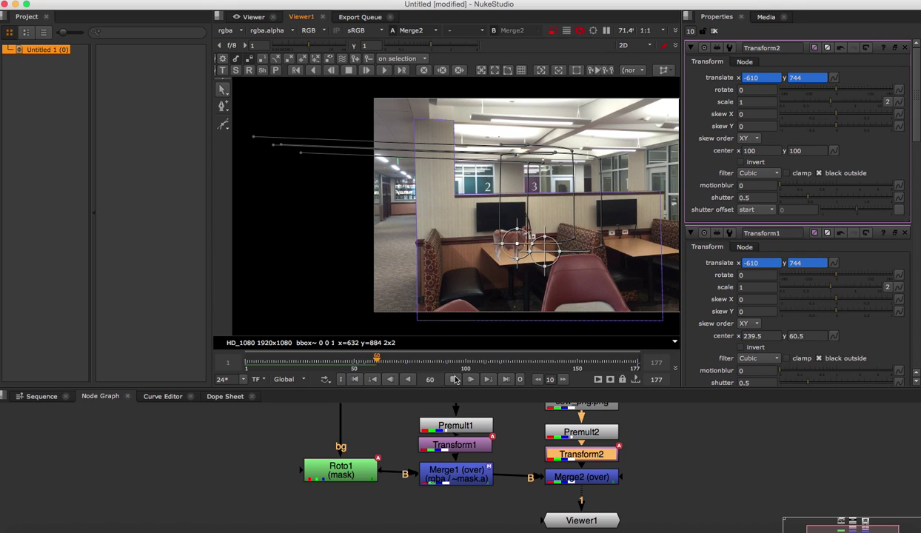
Step: Stop playback at frame 61, select Merge1 and nudge the Roto1 node slightly down
left_click(454, 379)
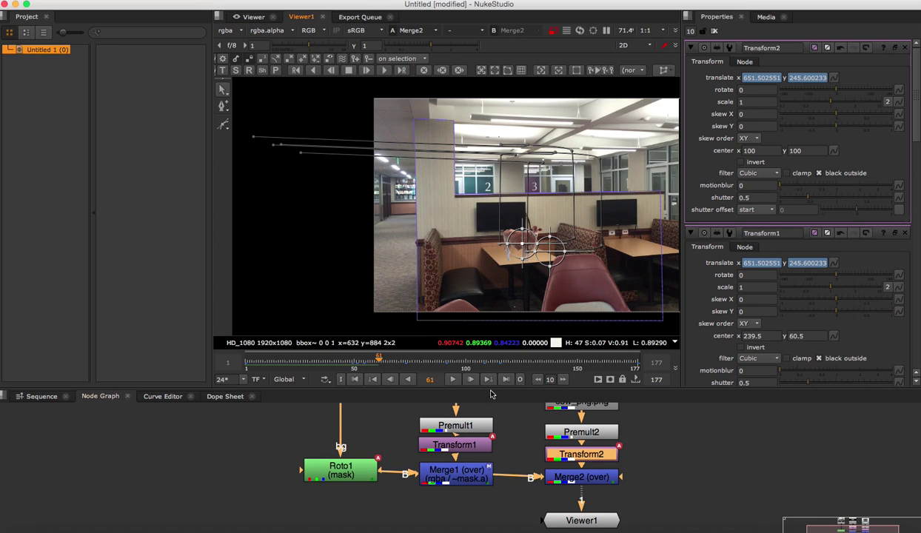
left_click(450, 464)
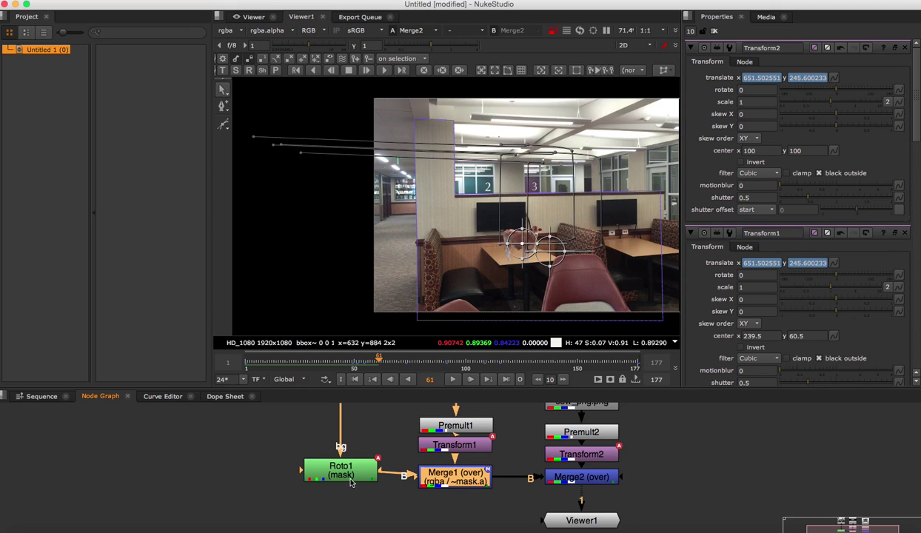
left_click_drag(350, 474, 350, 479)
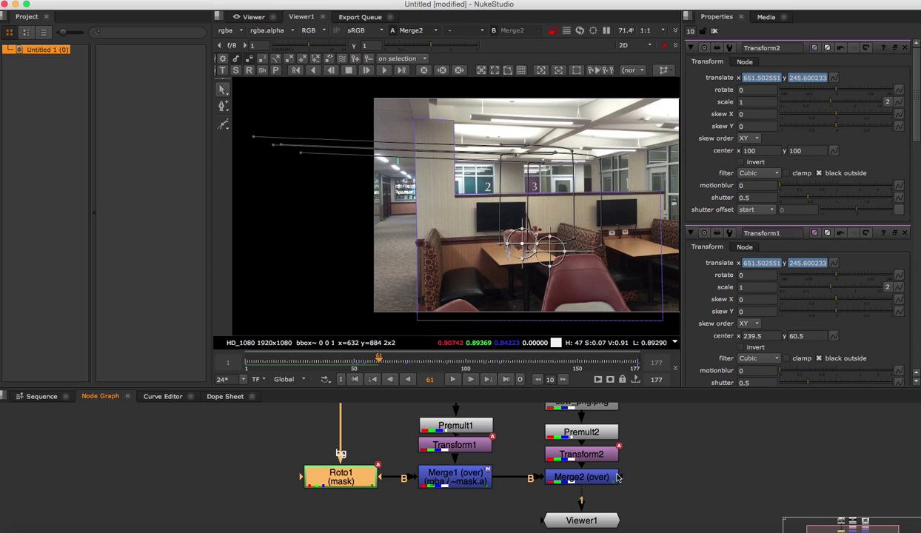
Step: Mask Merge2 with an inverted mask.a, then play and stop the preview at frame 95
double_click(584, 479)
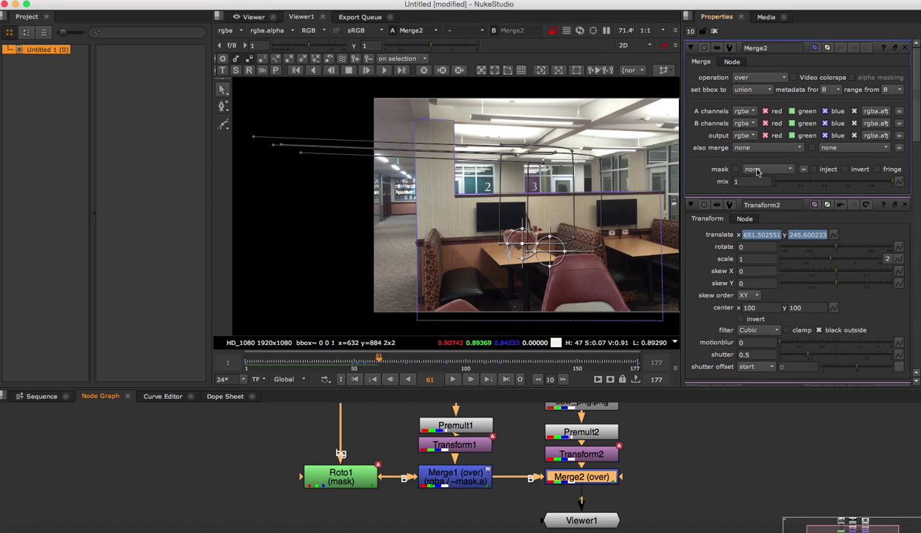
left_click(763, 170)
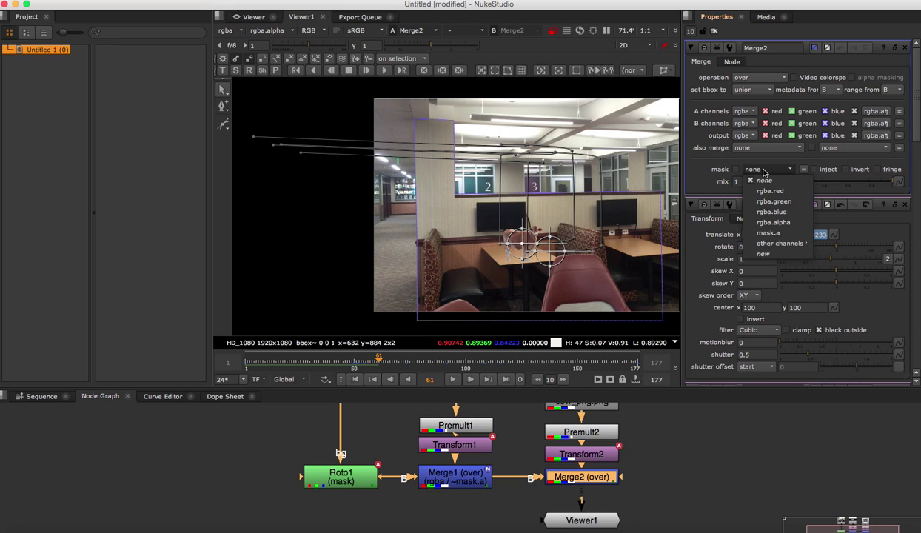
left_click(770, 234)
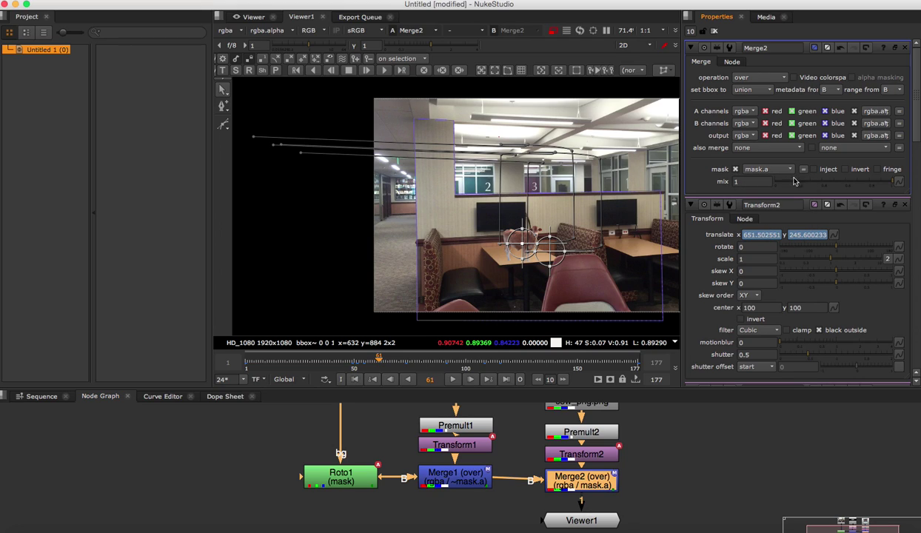
left_click(845, 169)
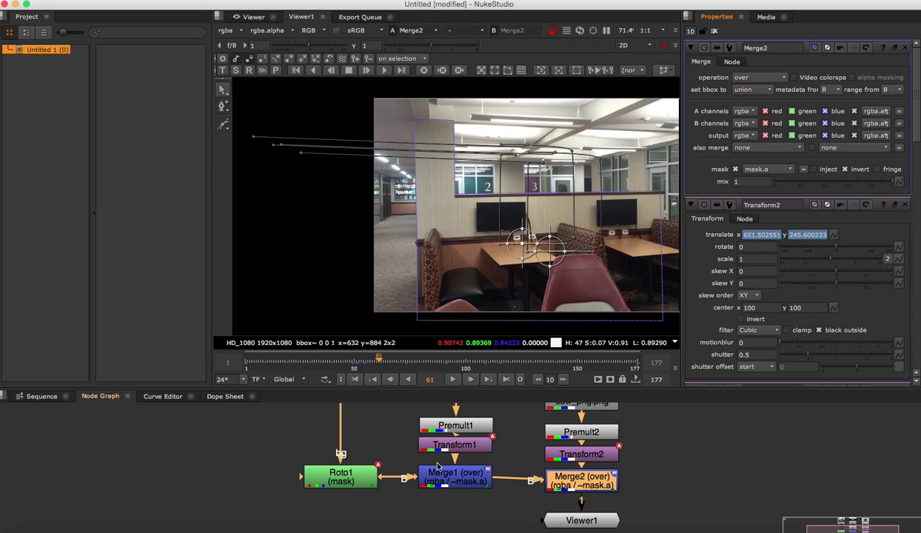
left_click(453, 379)
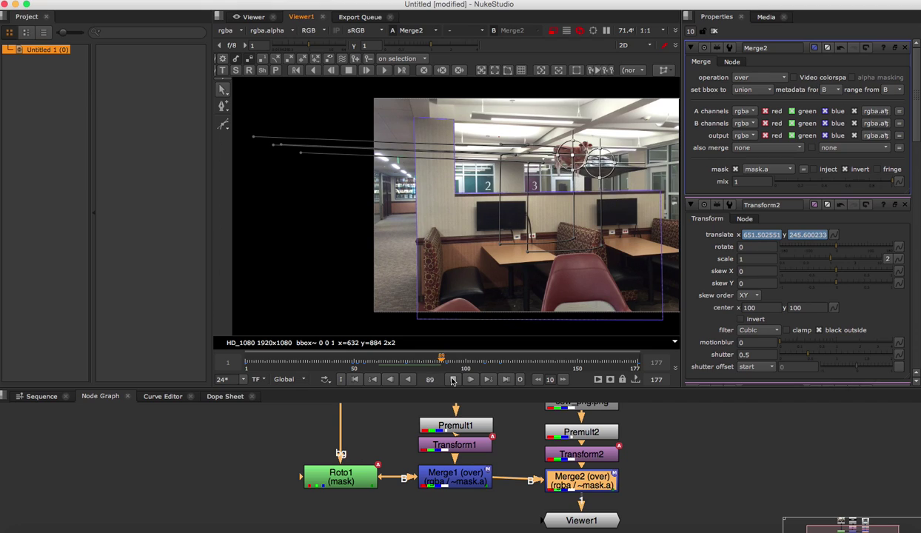
left_click(453, 379)
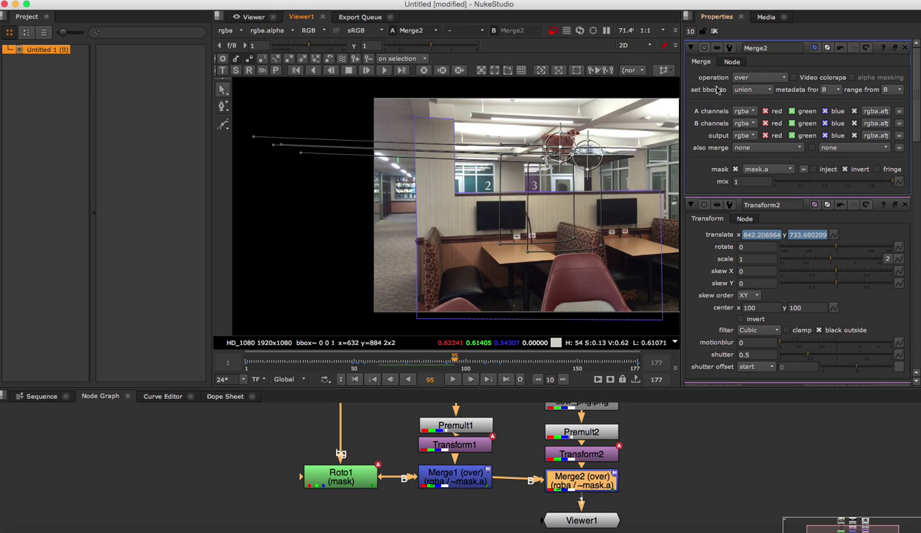
Step: Clear the Properties panel and drag the cow's Read2 node up above Premult2
left_click(715, 31)
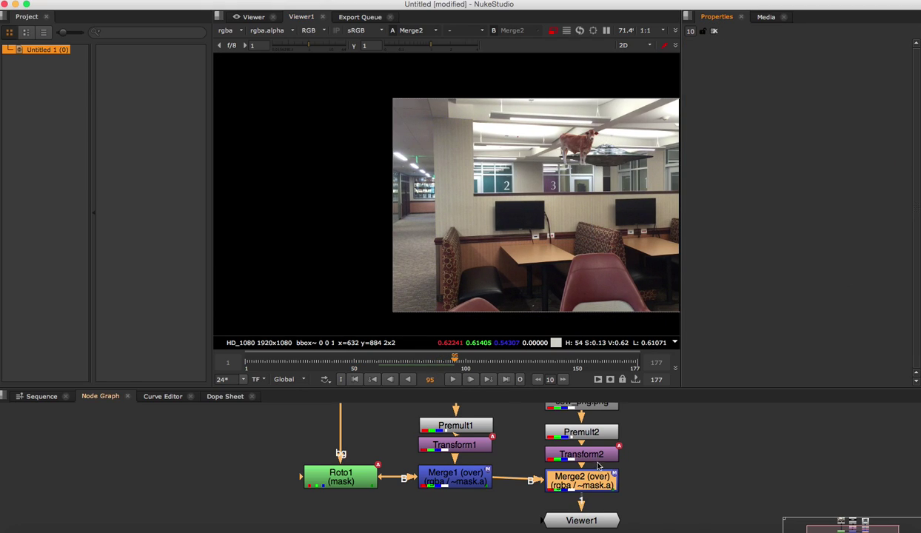
scroll(591, 503, "down", 3)
scroll(592, 485, "up", 2)
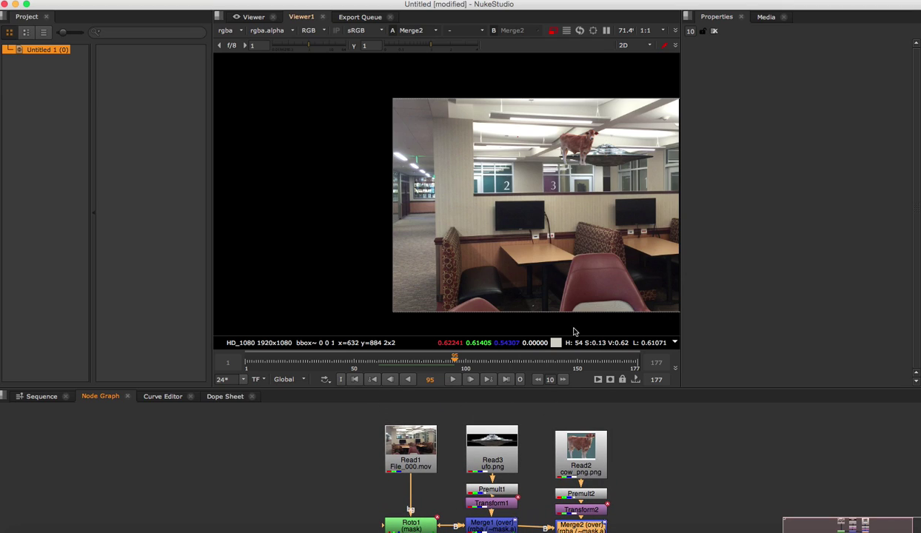
scroll(586, 474, "down", 2)
left_click(592, 466)
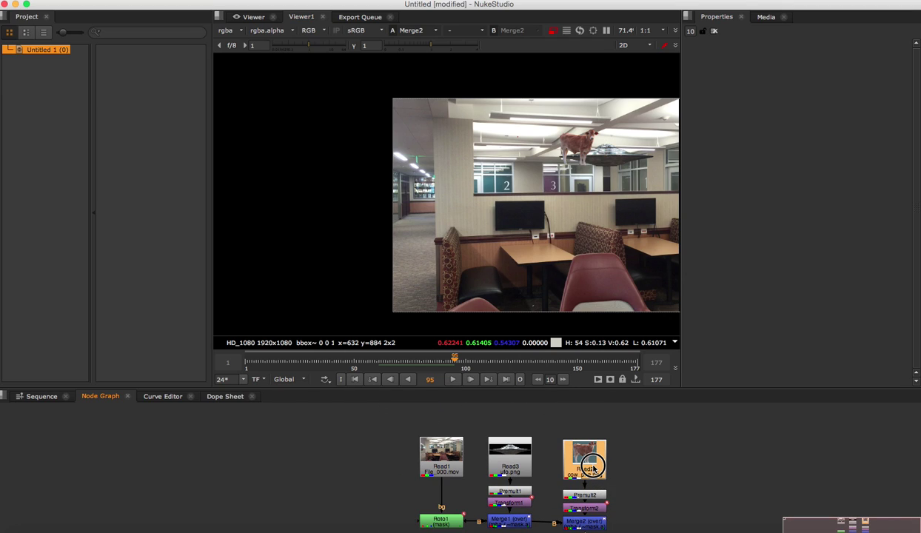
left_click_drag(592, 466, 610, 488)
scroll(610, 487, "up", 2)
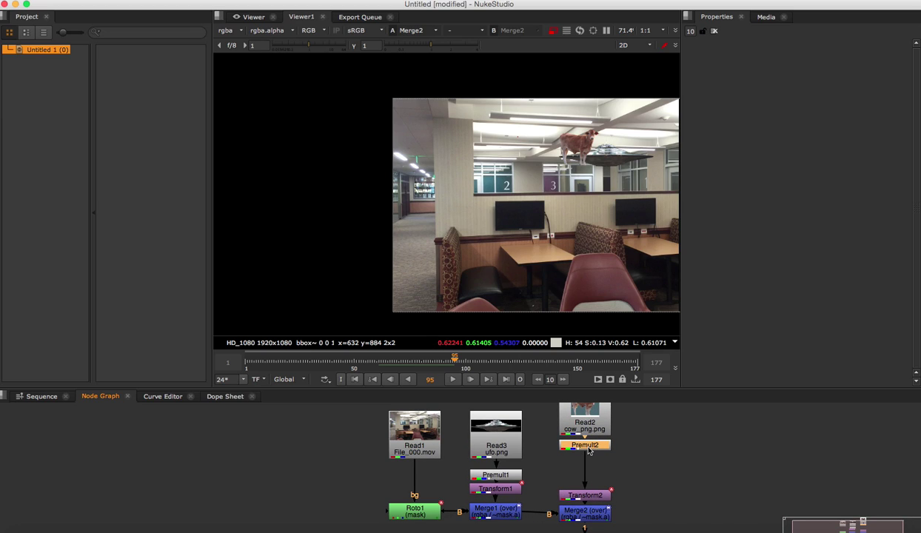
Step: Add Transform3 after Premult2, scaling the cow to 0.483 and offsetting it 145, -142 under the UFO
key("t")
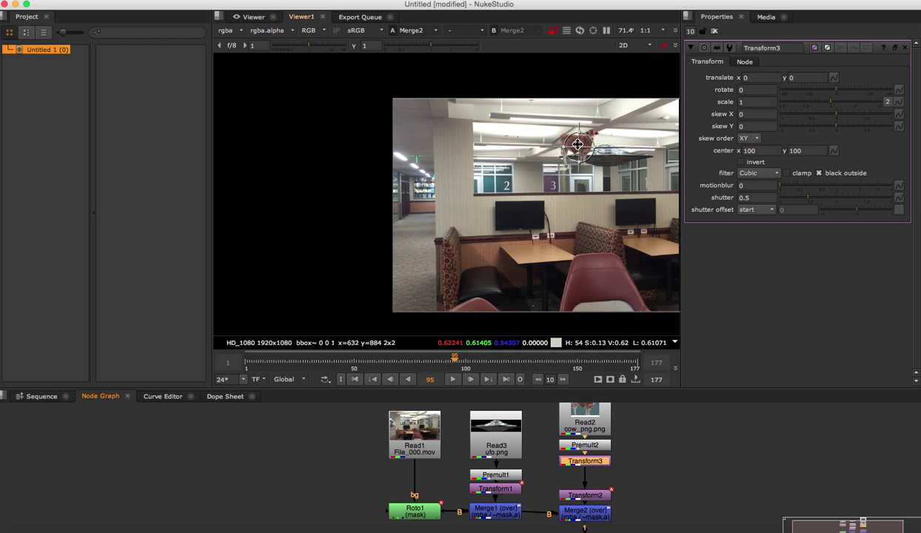
mouse_move(580, 148)
left_mouse_down()
mouse_move(616, 188)
mouse_move(590, 162)
left_mouse_up()
scroll(616, 188, "up", 5)
scroll(509, 246, "down", 3)
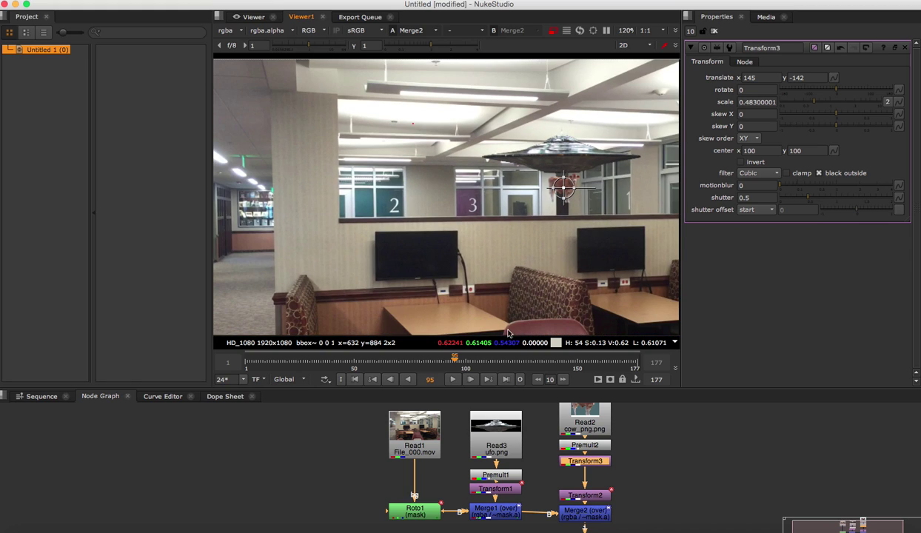
left_click(453, 379)
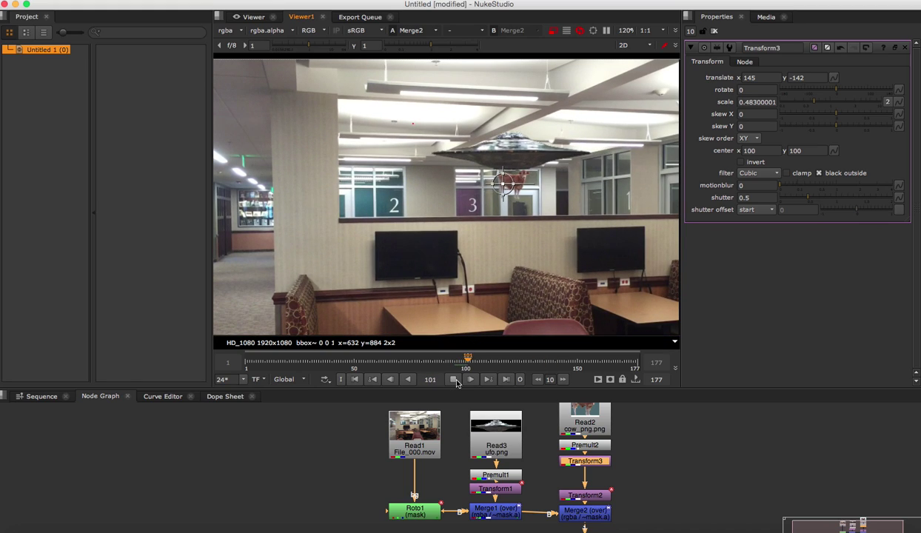
left_click(453, 379)
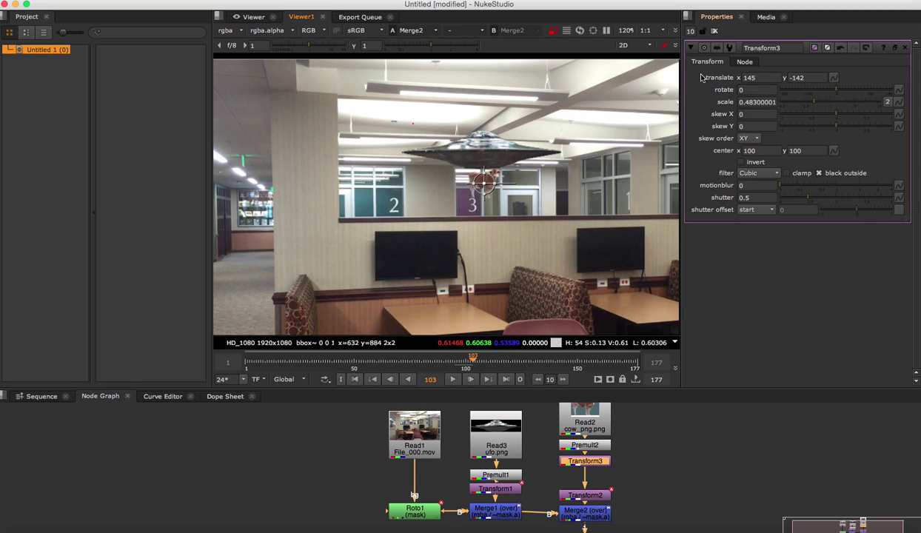
Step: Close the Transform3 properties, scrub back to frame 80 and bring Viewer1 into view
left_click(715, 32)
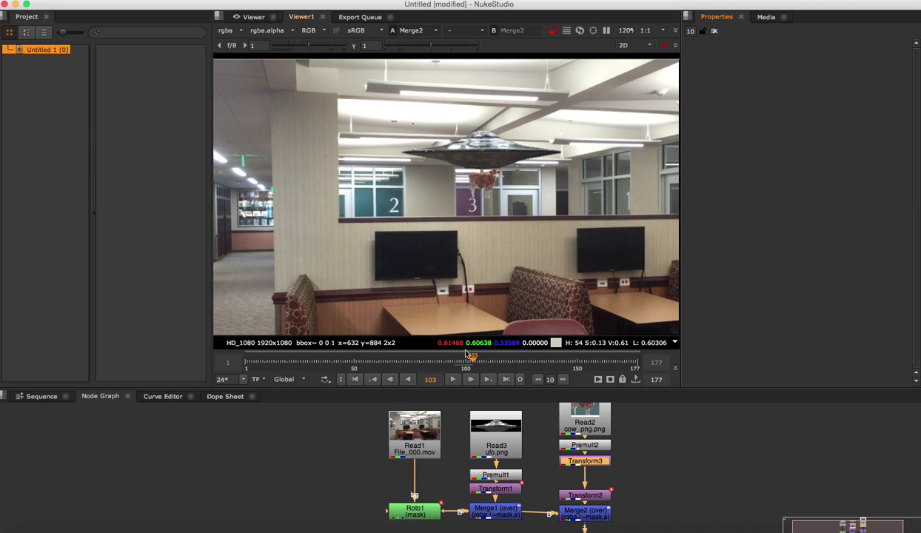
left_click_drag(466, 351, 422, 365)
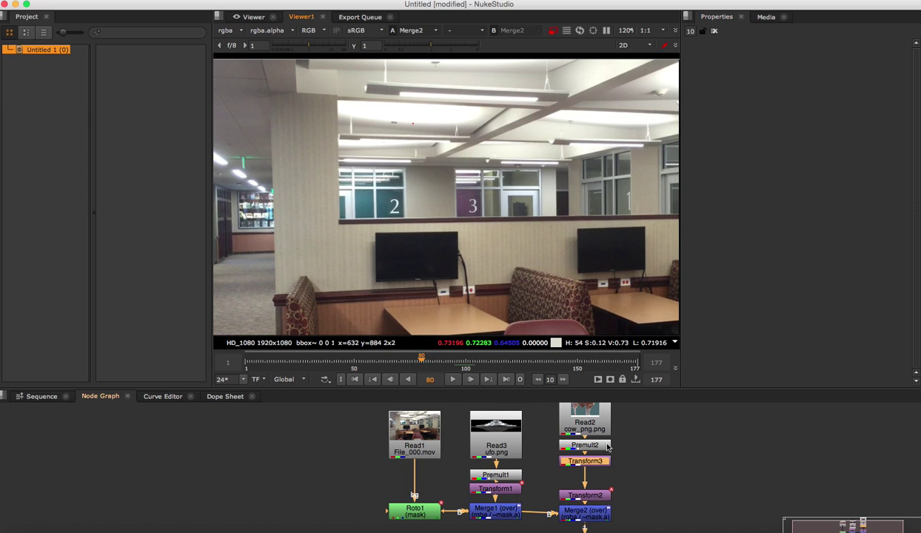
middle_click_drag(605, 507, 604, 456)
Step: Set Merge2's mix to 0, scrub ahead to where the UFO appears, and preview mix 0.91
left_click(575, 460)
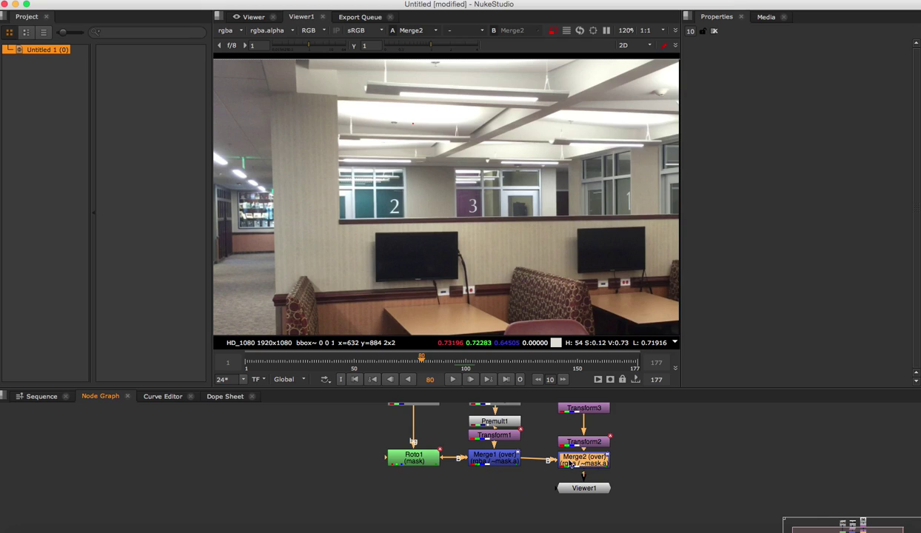
double_click(592, 464)
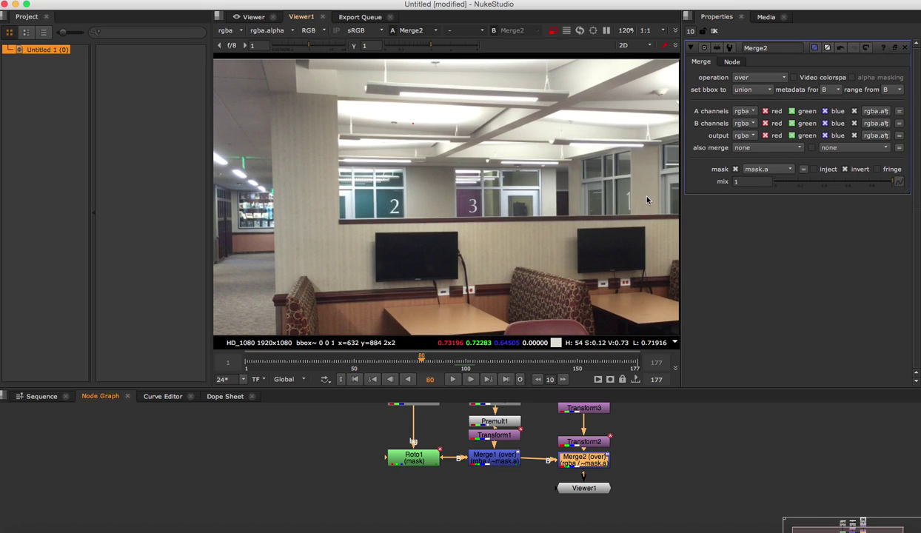
right_click(872, 182)
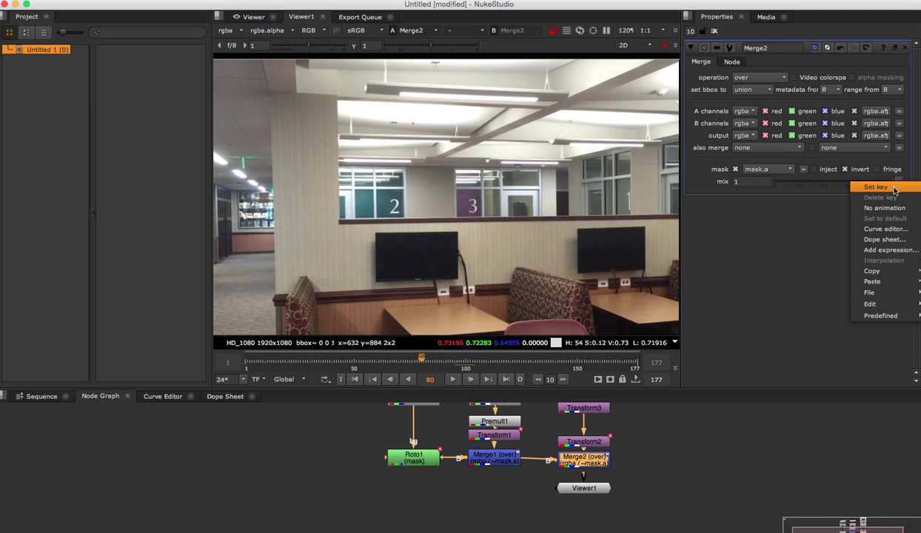
left_click(805, 192)
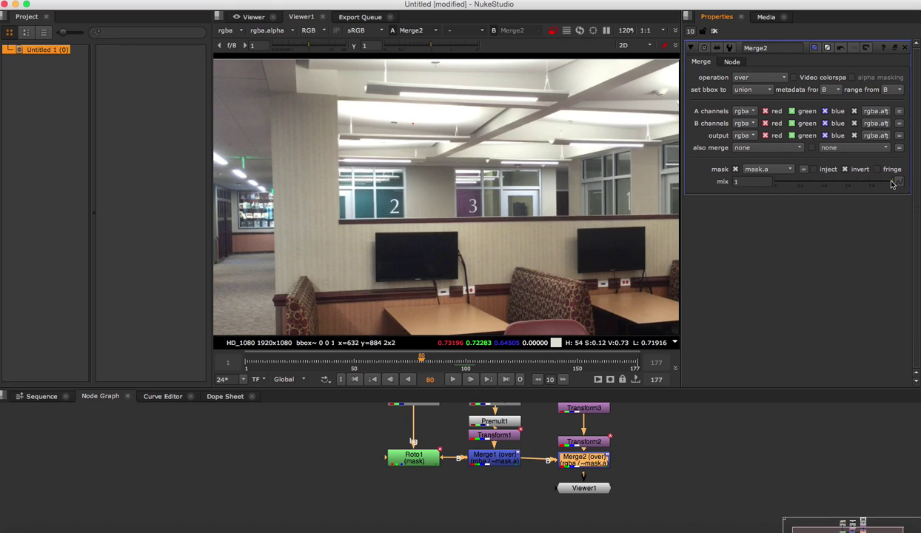
left_click_drag(892, 184, 760, 181)
left_click(365, 362)
left_click(385, 363)
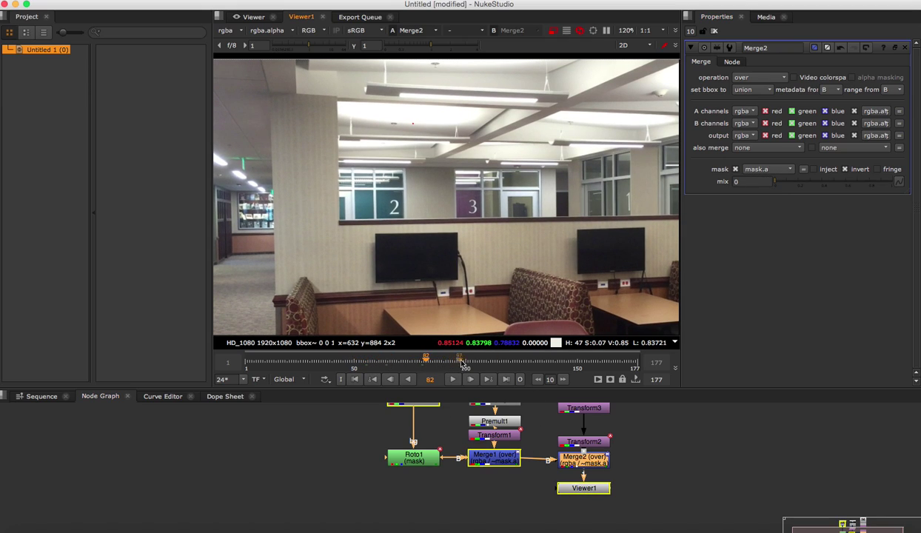
left_click_drag(461, 364, 516, 362)
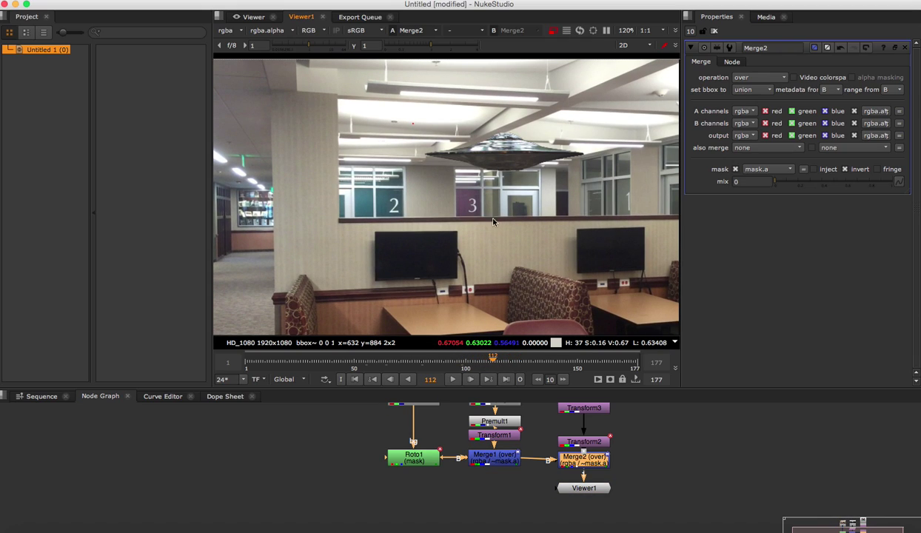
mouse_move(774, 181)
left_mouse_down()
mouse_move(880, 188)
mouse_move(772, 185)
left_mouse_up()
Step: Key Merge2 mix at 0 on frame 81 and 1 on frame 82, then return to the first frame
left_click_drag(454, 361, 420, 362)
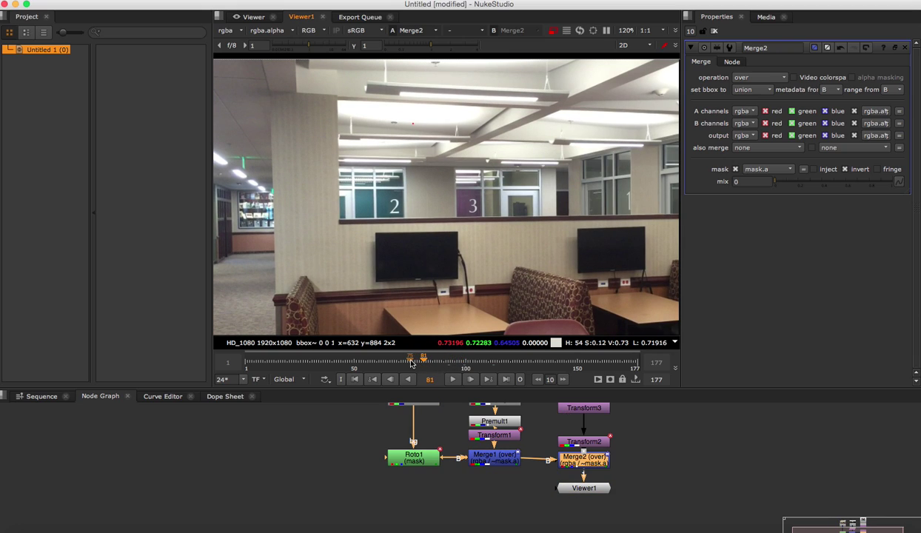
left_click(899, 180)
left_click(844, 188)
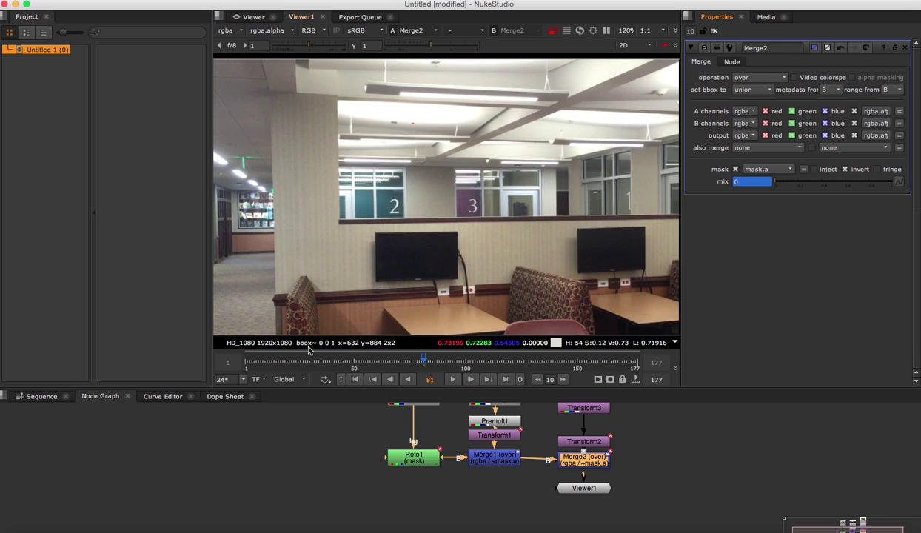
left_click(426, 361)
left_click_drag(780, 184, 889, 181)
left_click(899, 181)
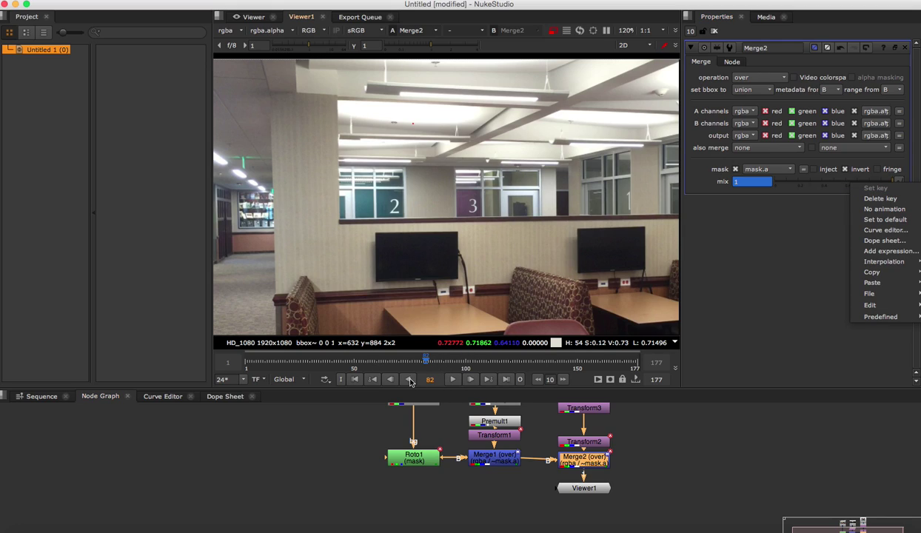
left_click(355, 379)
left_click(354, 378)
left_click(454, 379)
scroll(469, 288, "down", 4)
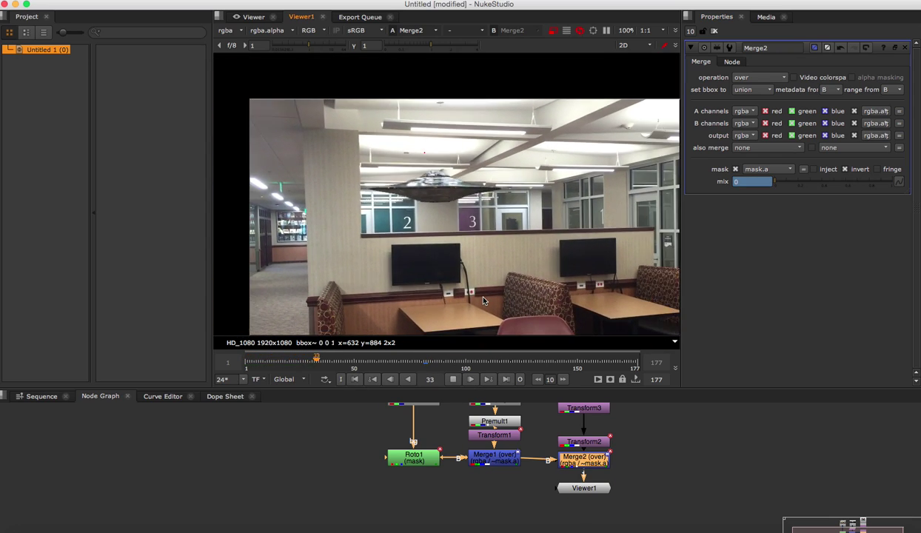
middle_click_drag(449, 250, 432, 231)
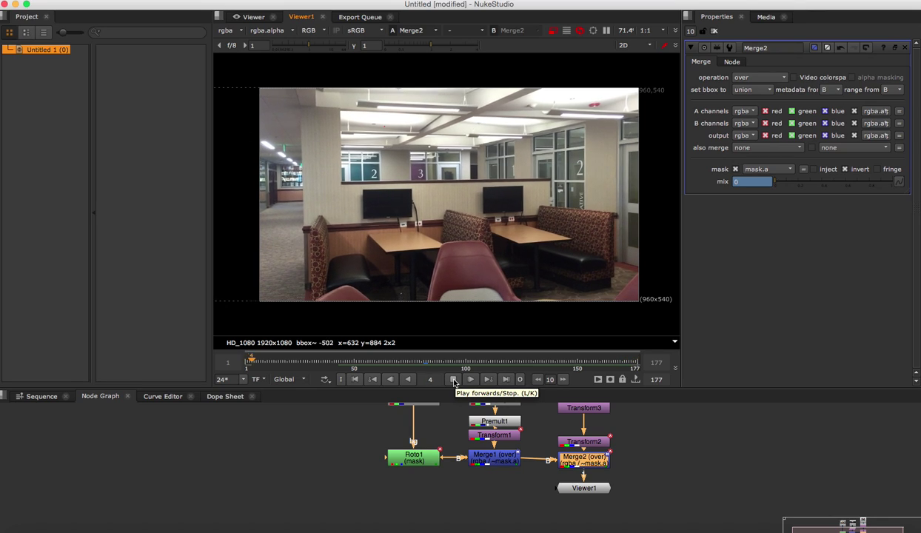
left_click(454, 379)
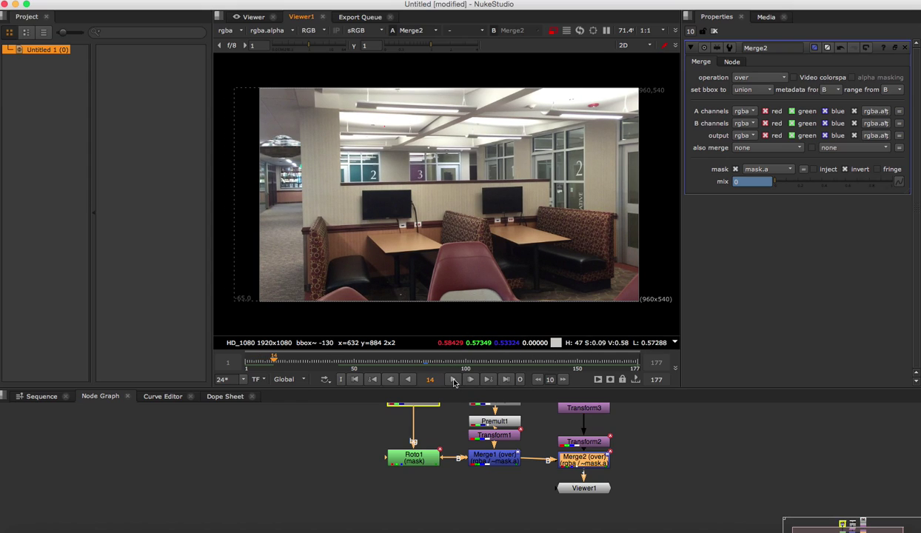